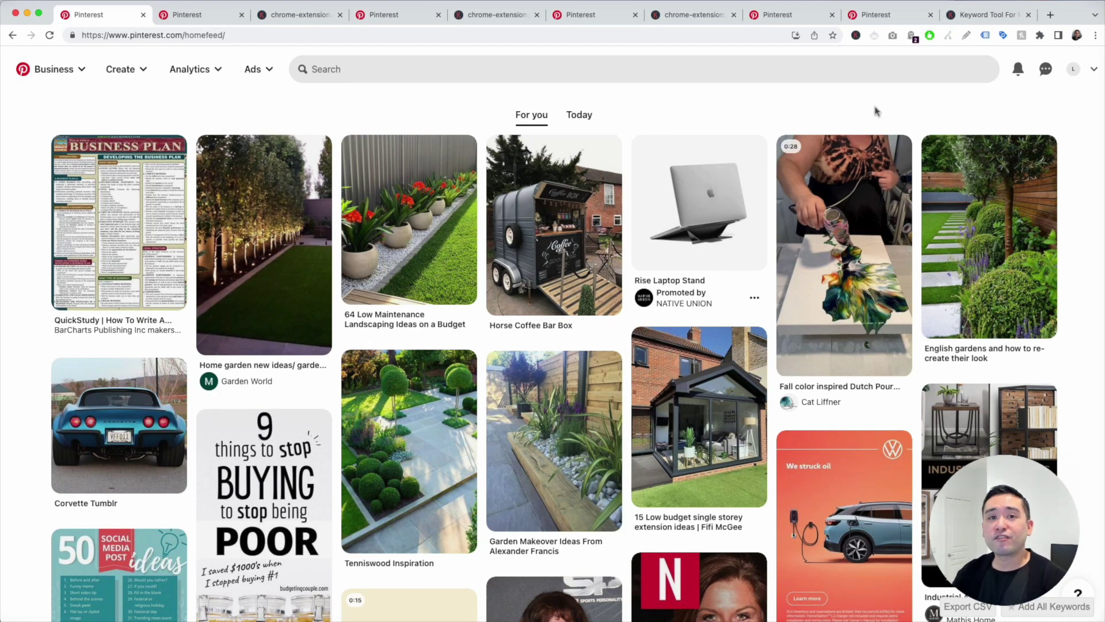
Switch from the Pinterest home feed to the Keywords Everywhere homepage tab
left_click(995, 16)
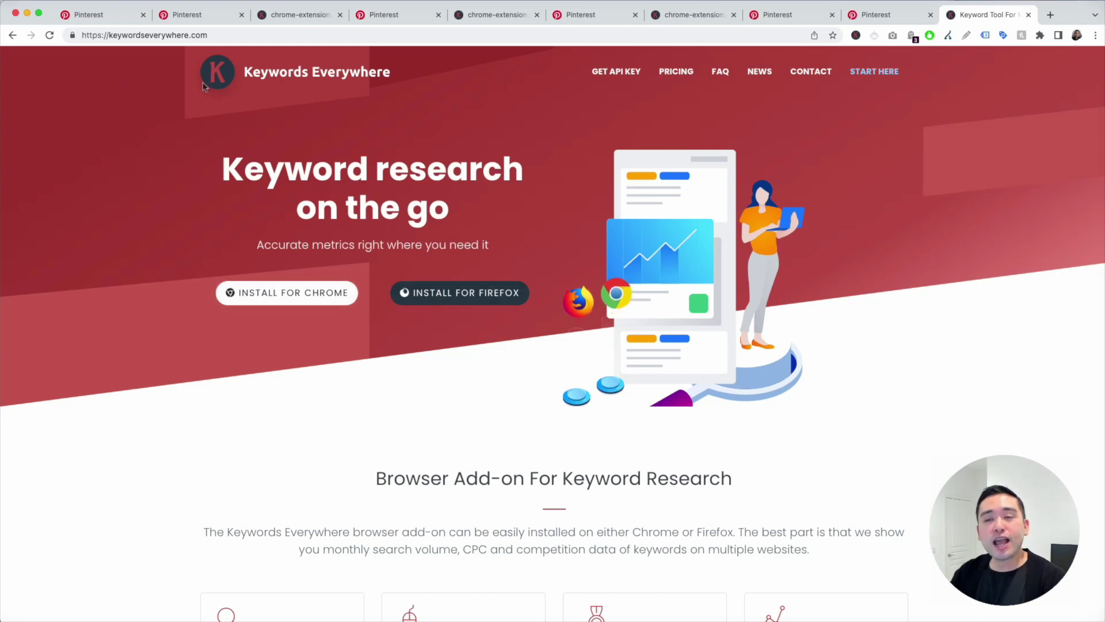
Return to the Pinterest home feed and start a new search
left_click(88, 15)
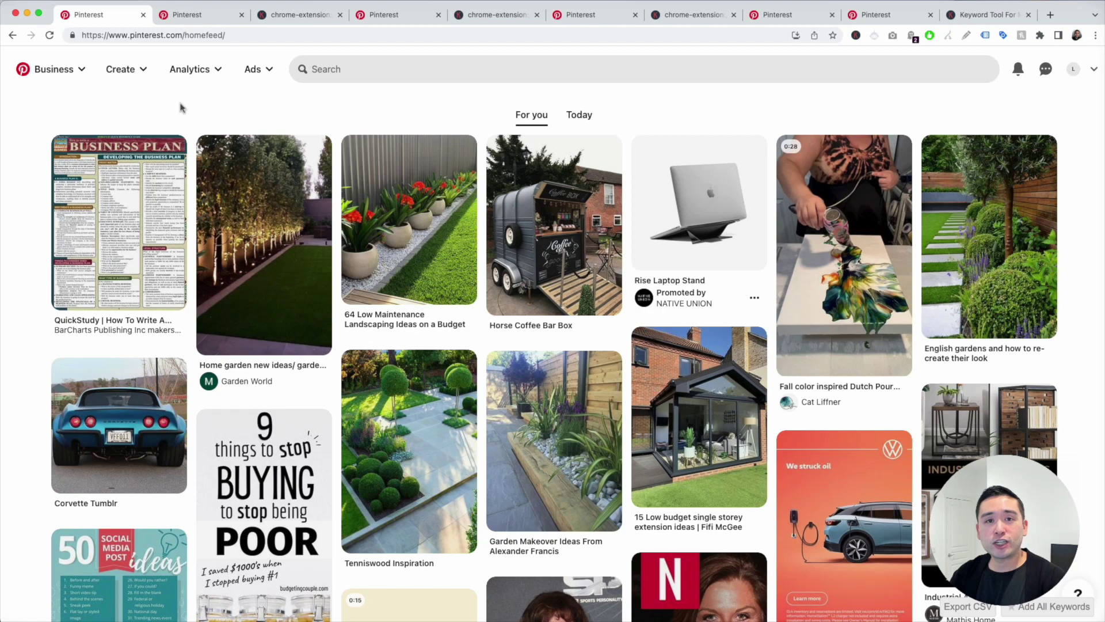
left_click(331, 69)
Search 'backyard land' to see suggestions such as 'backyard landscaping' at 9,900/mo, $1.71 CPC
type("backyard land")
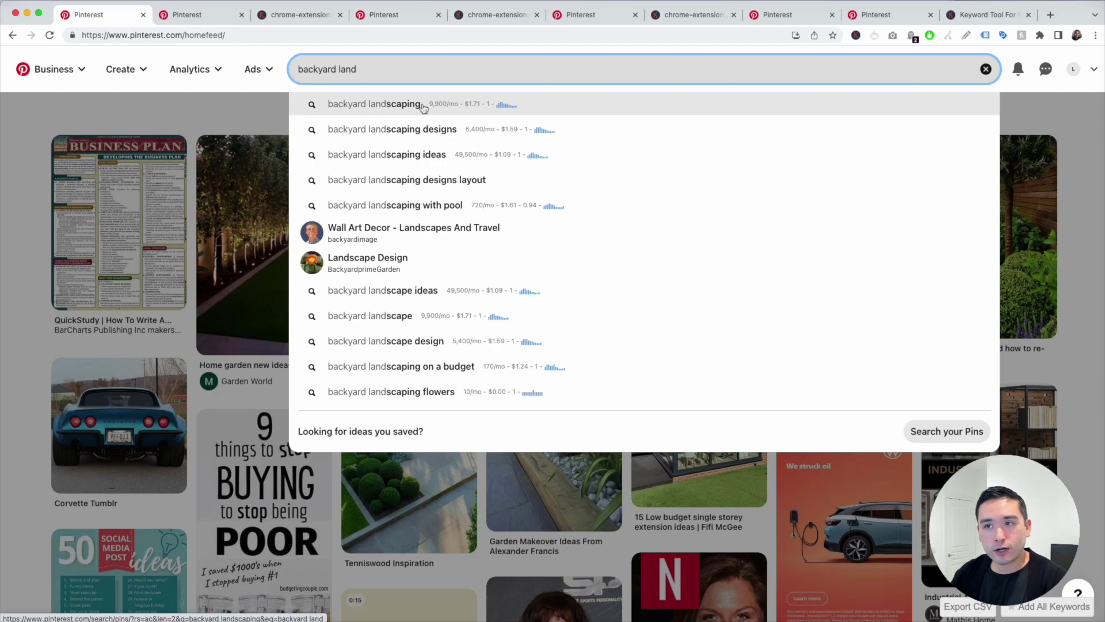
scroll(423, 107, "up", 5)
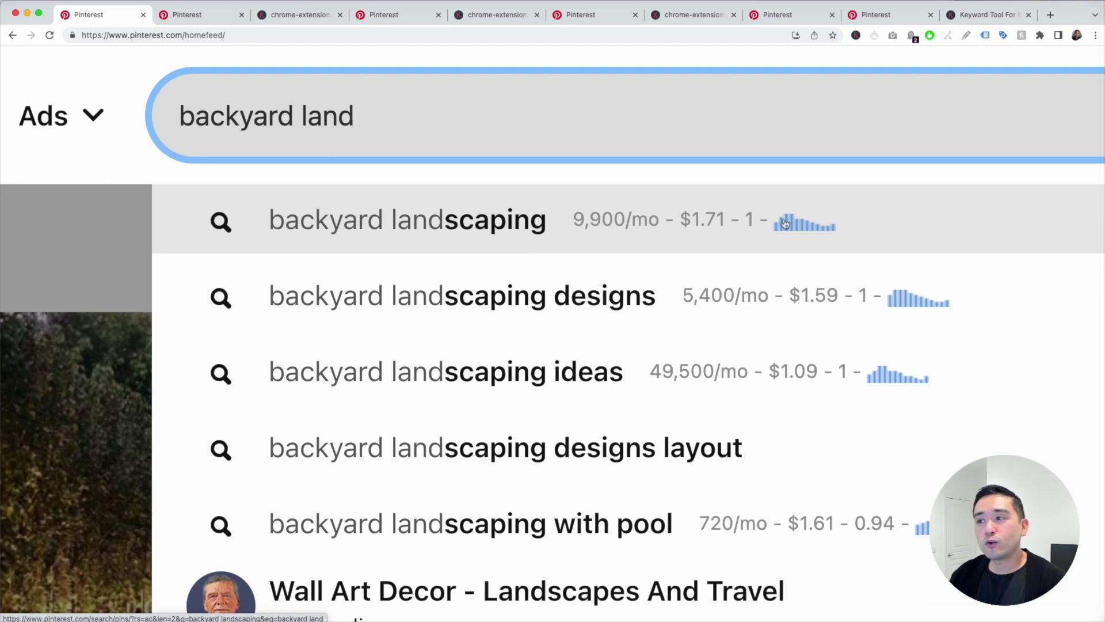
Check monthly volumes for 'backyard landscaping', then extend the query to 'backyard landsca'
mouse_move(784, 222)
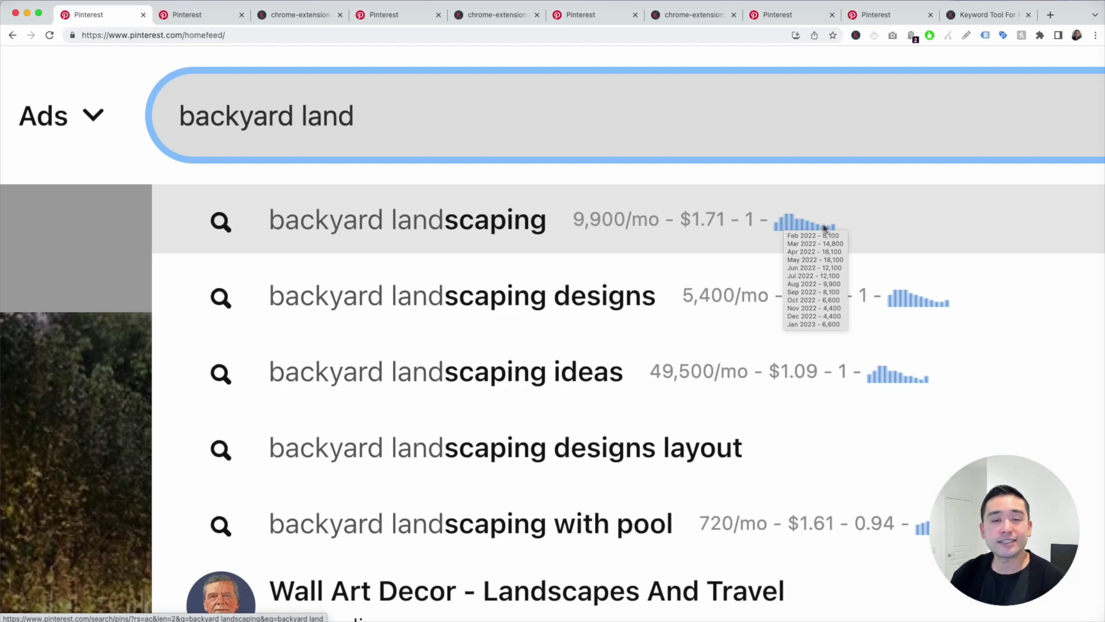
type("sca")
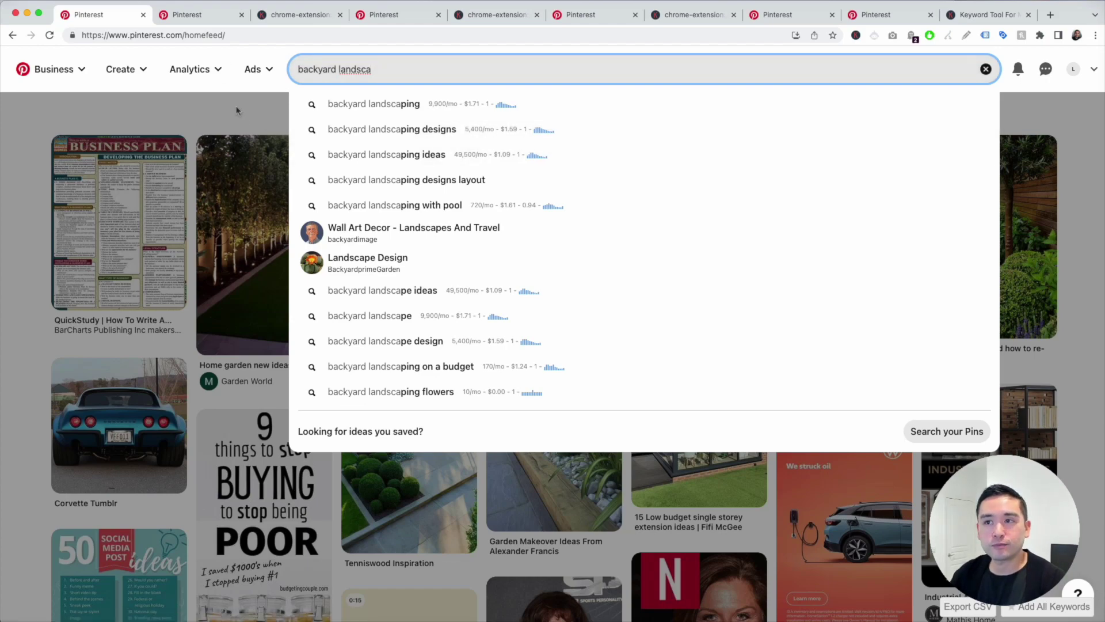
Show the 'backyard landscaping ideas' results and highlight its 49,500/mo search volume
key("ctrl+Tab")
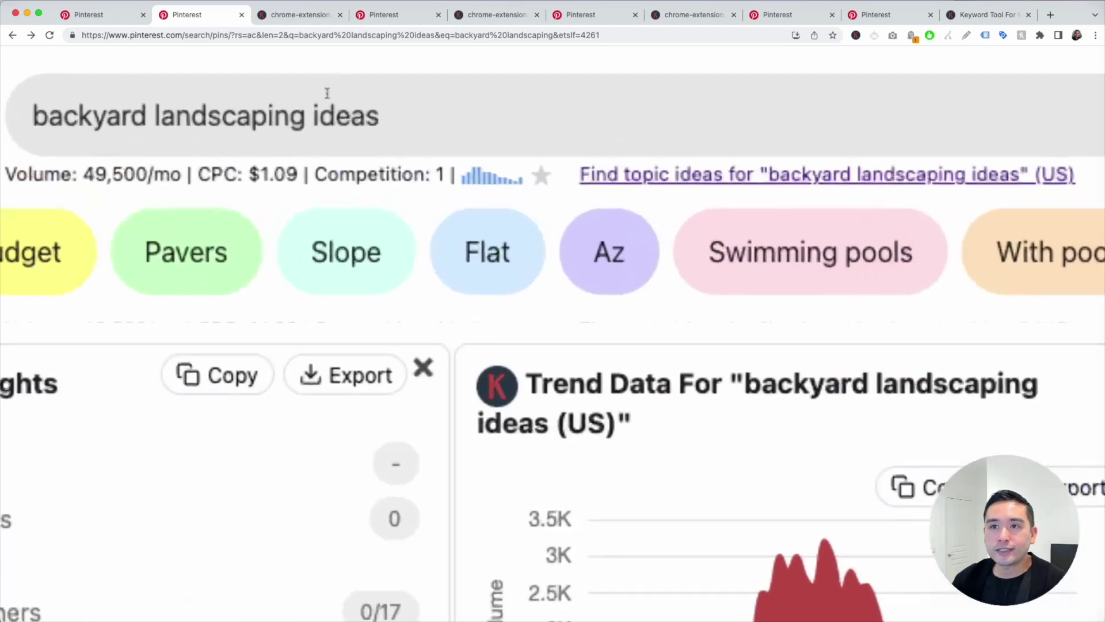
left_click_drag(14, 178, 192, 176)
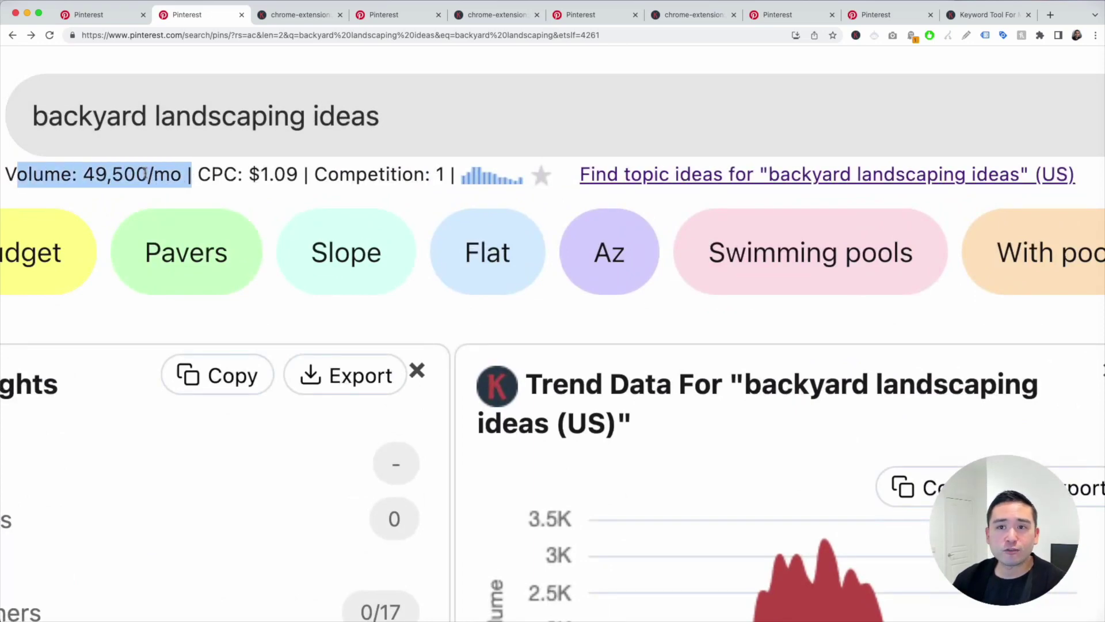
scroll(145, 173, "down", 5)
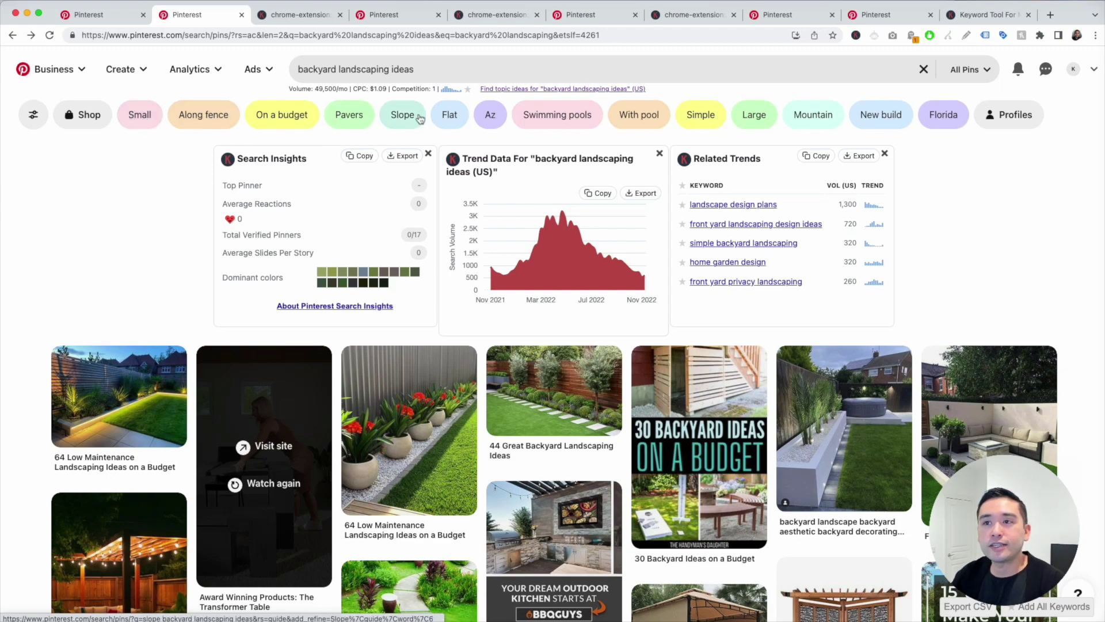
left_click(365, 69)
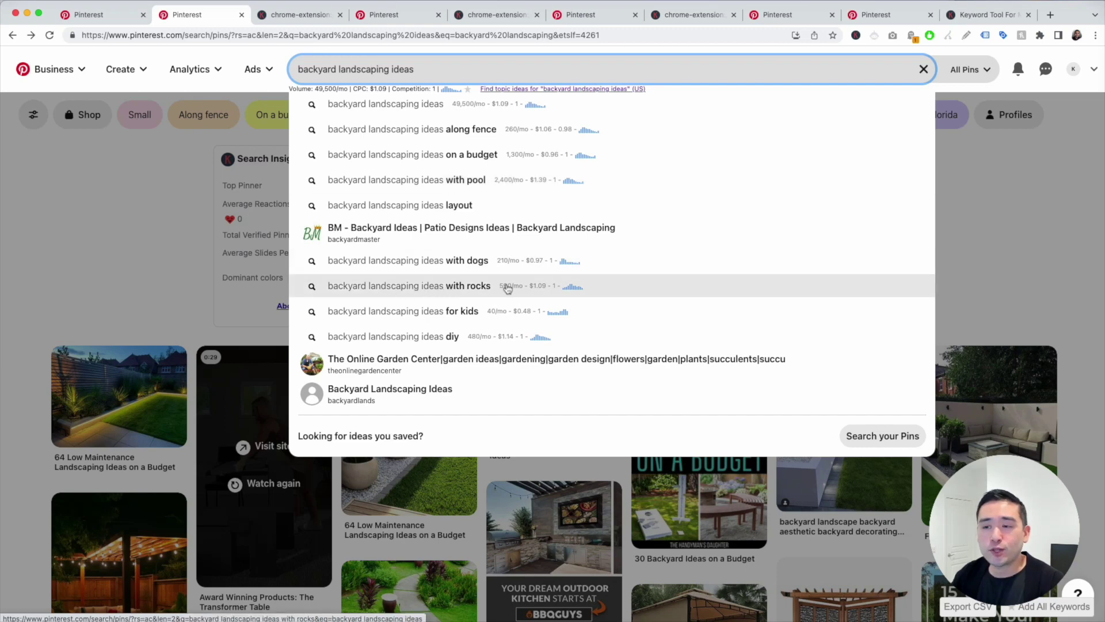
left_click(419, 74)
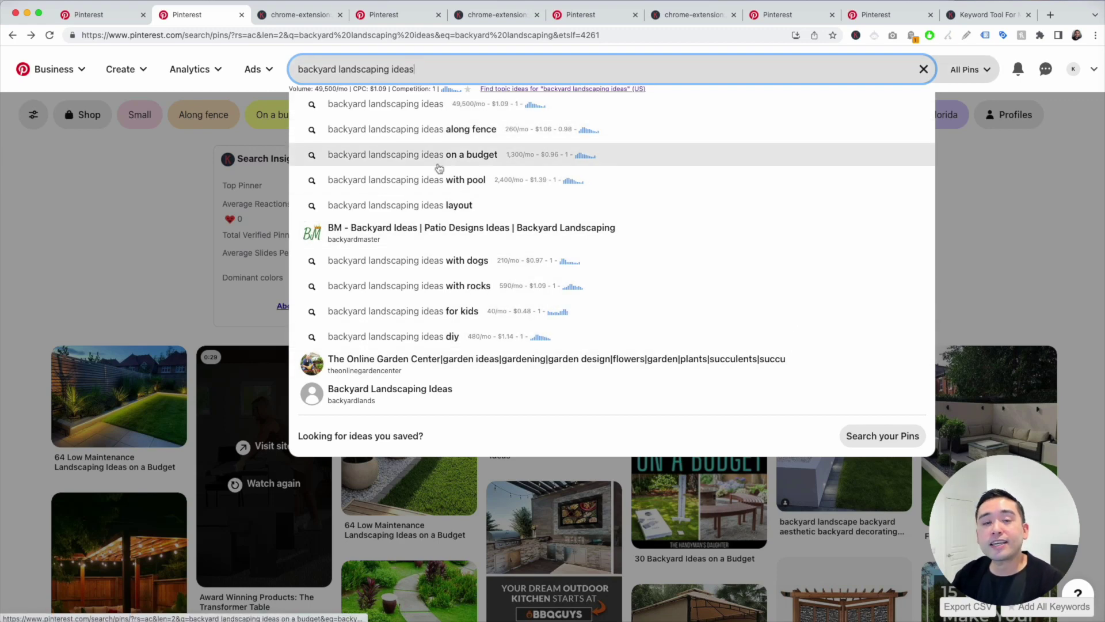
left_click(184, 159)
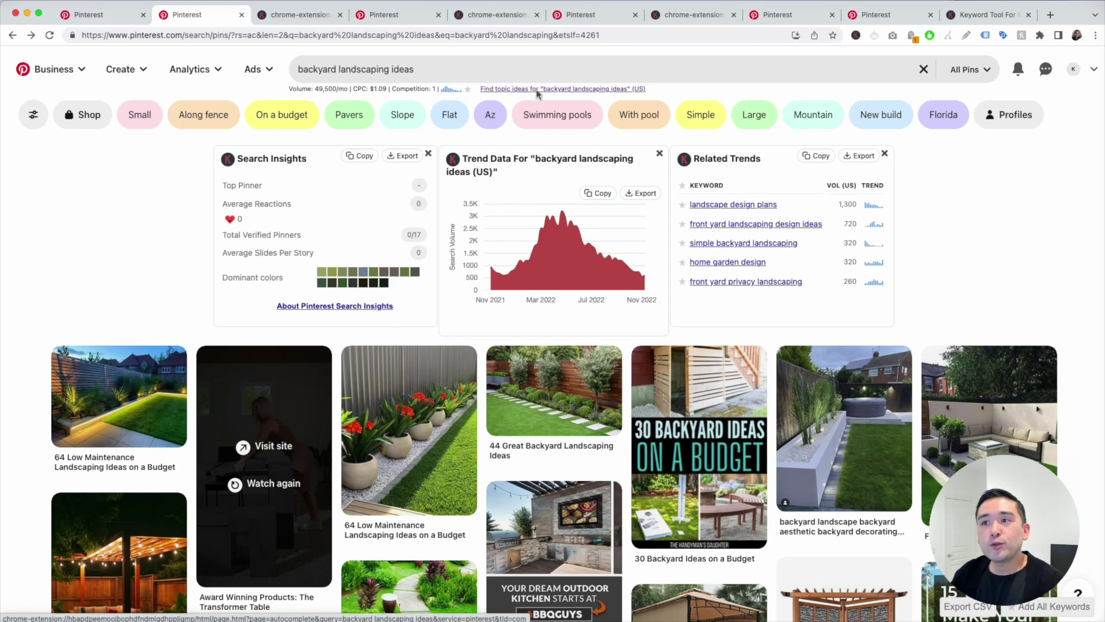
Move between the 290-keyword list and the Pinterest search suggestions
left_click(277, 16)
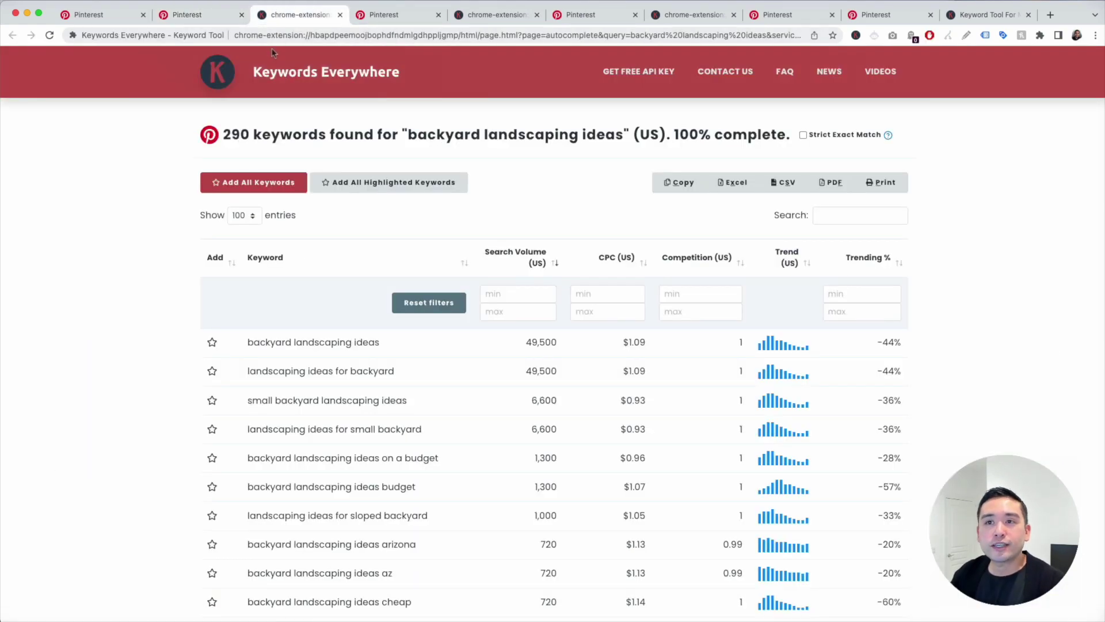
left_click(210, 16)
left_click(397, 69)
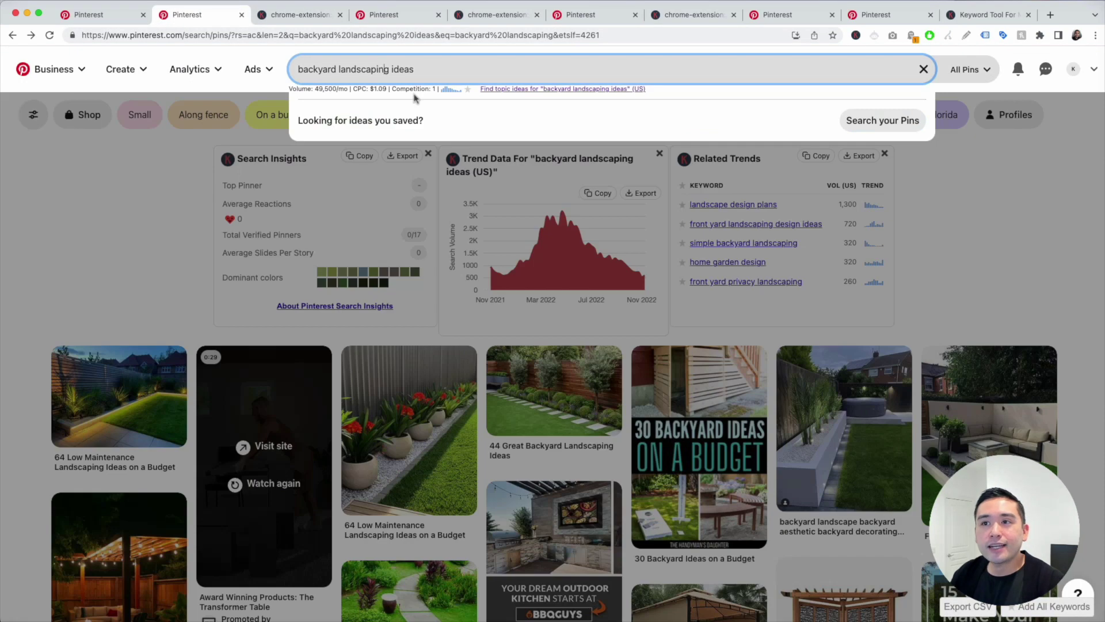
left_click(287, 14)
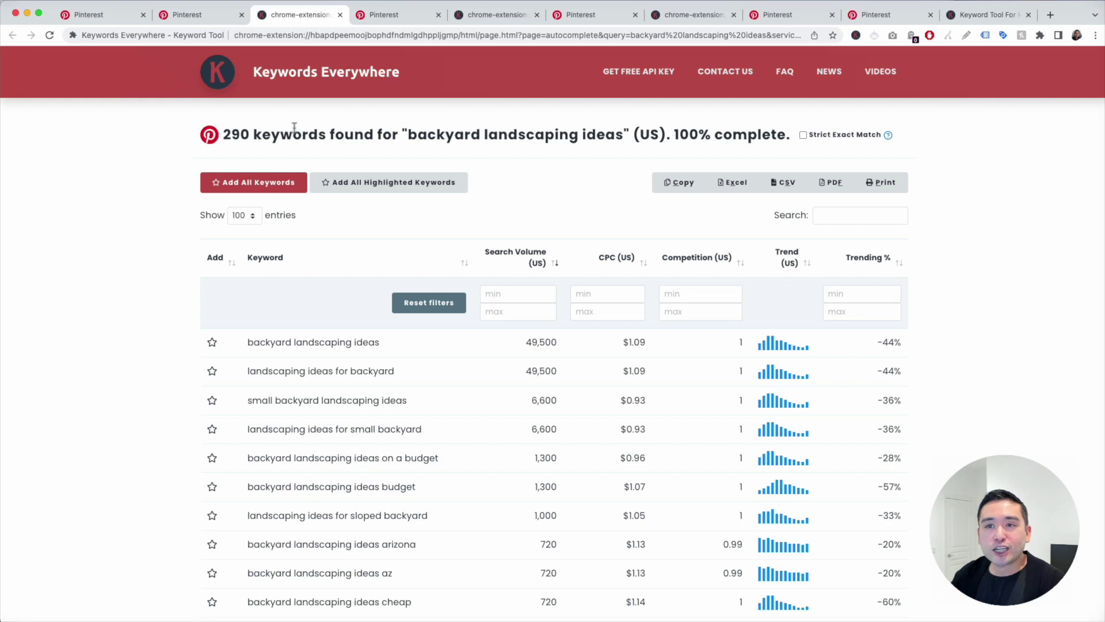
Review the 290 keywords found for 'backyard landscaping ideas' with their volumes, CPCs and trends
left_click_drag(226, 133, 418, 128)
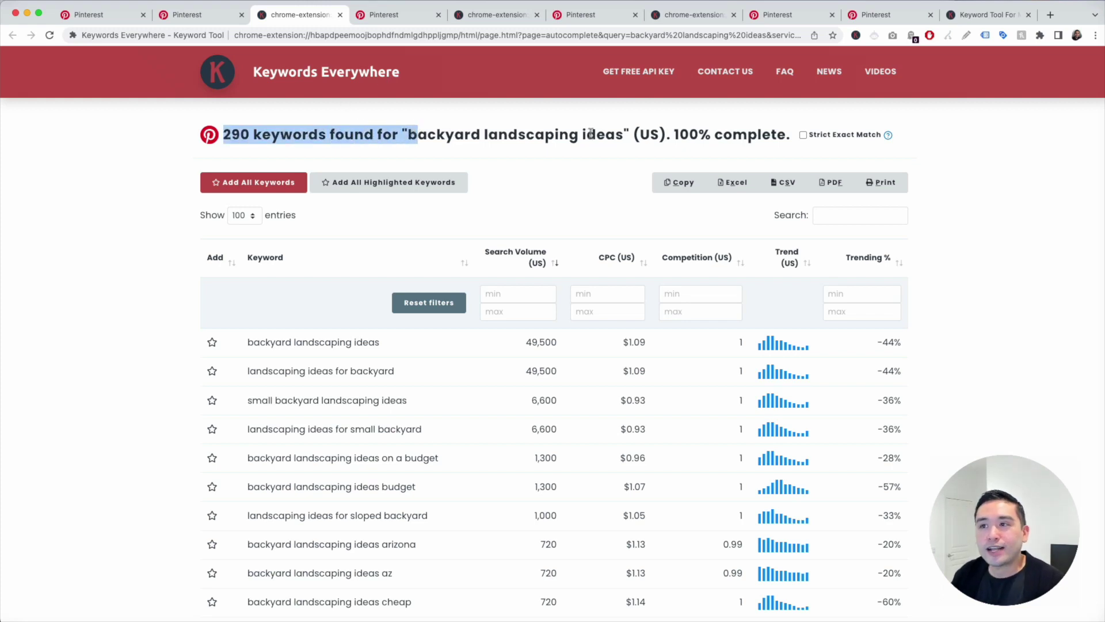
left_click(612, 138)
scroll(524, 174, "down", 5)
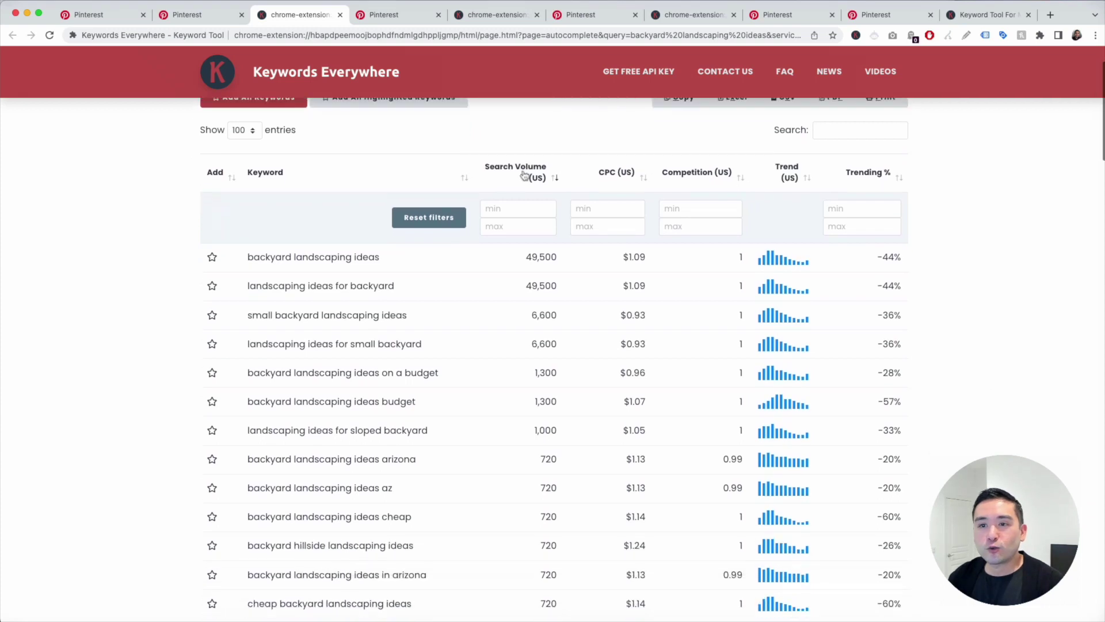
scroll(337, 213, "down", 4)
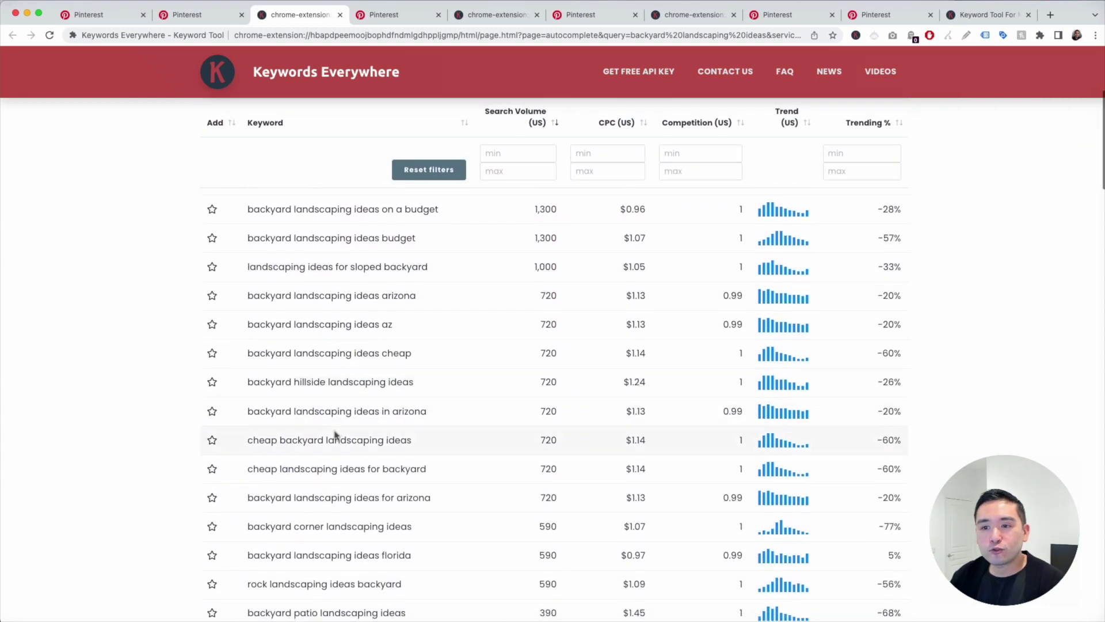
scroll(325, 541, "up", 4)
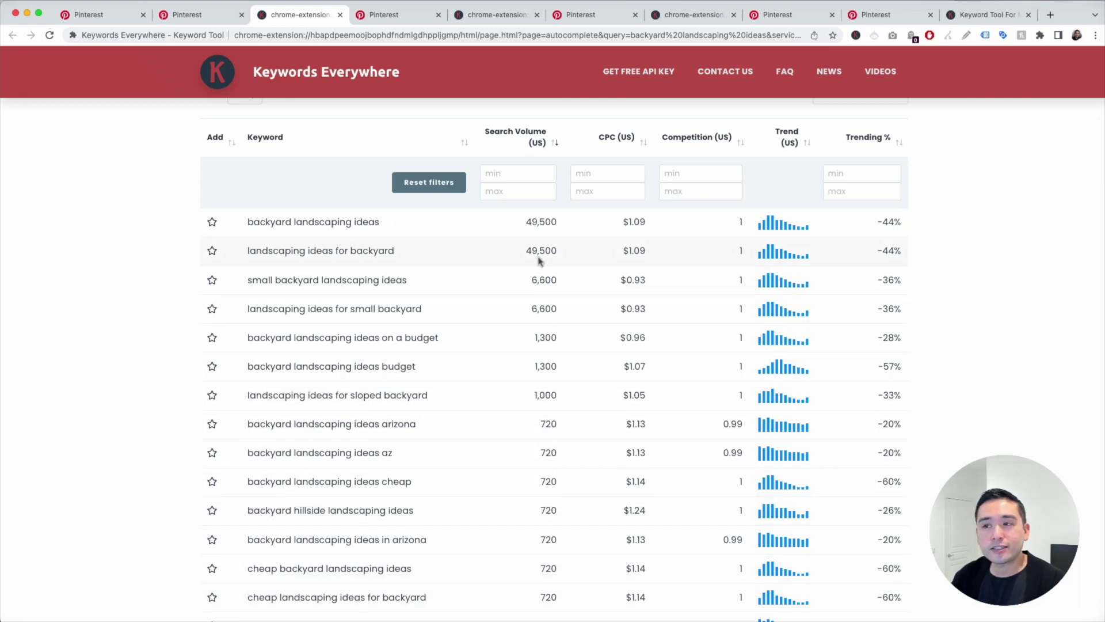
scroll(541, 211, "up", 1)
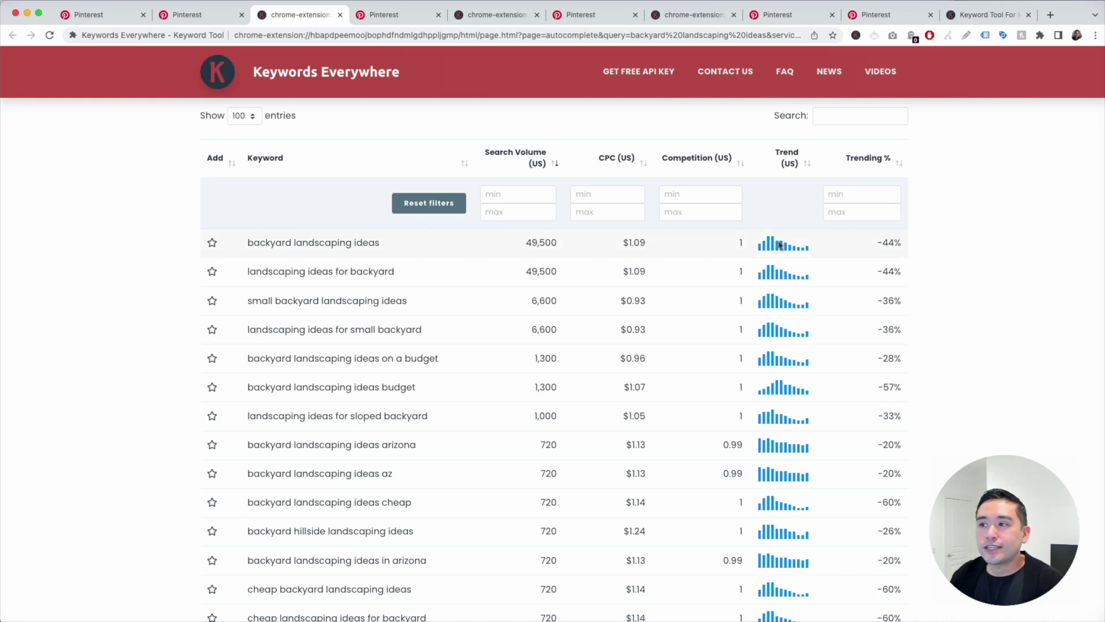
mouse_move(780, 245)
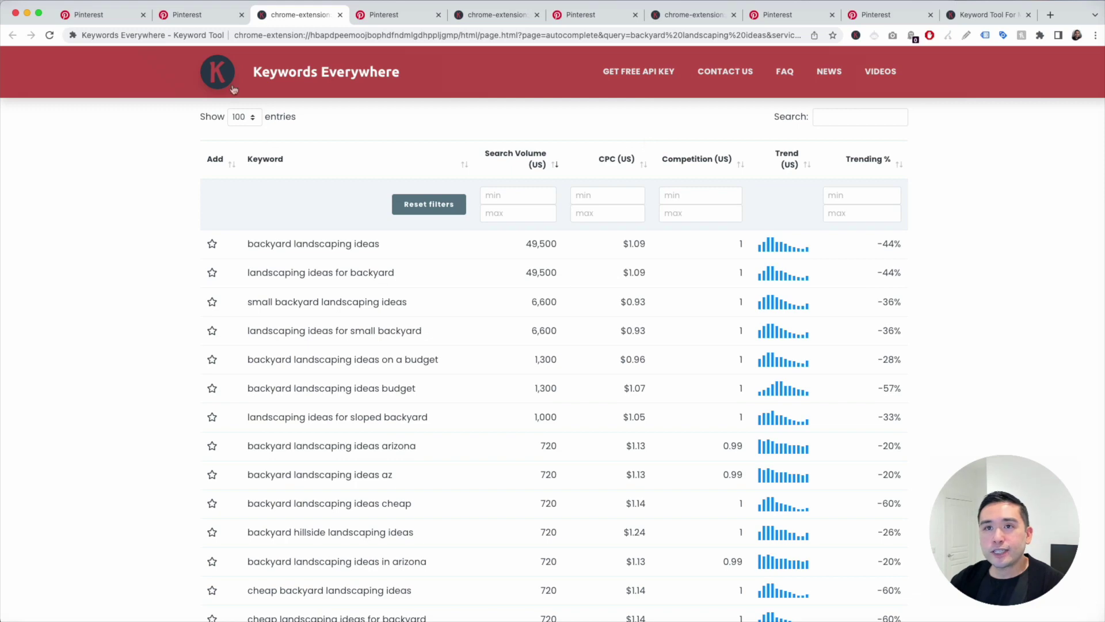
left_click(190, 15)
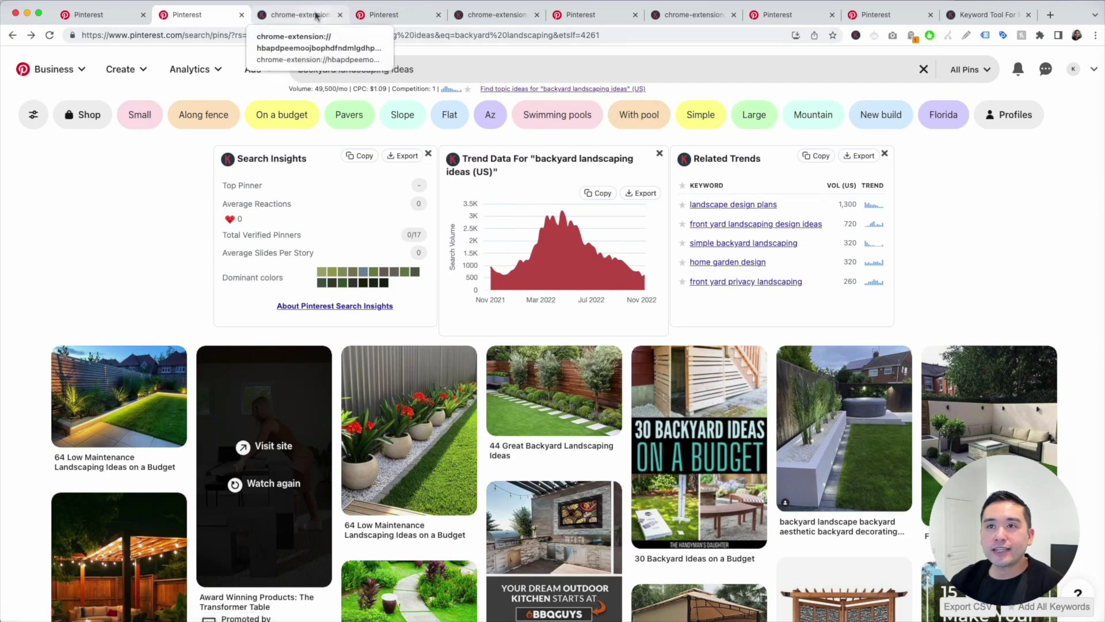
left_click(316, 16)
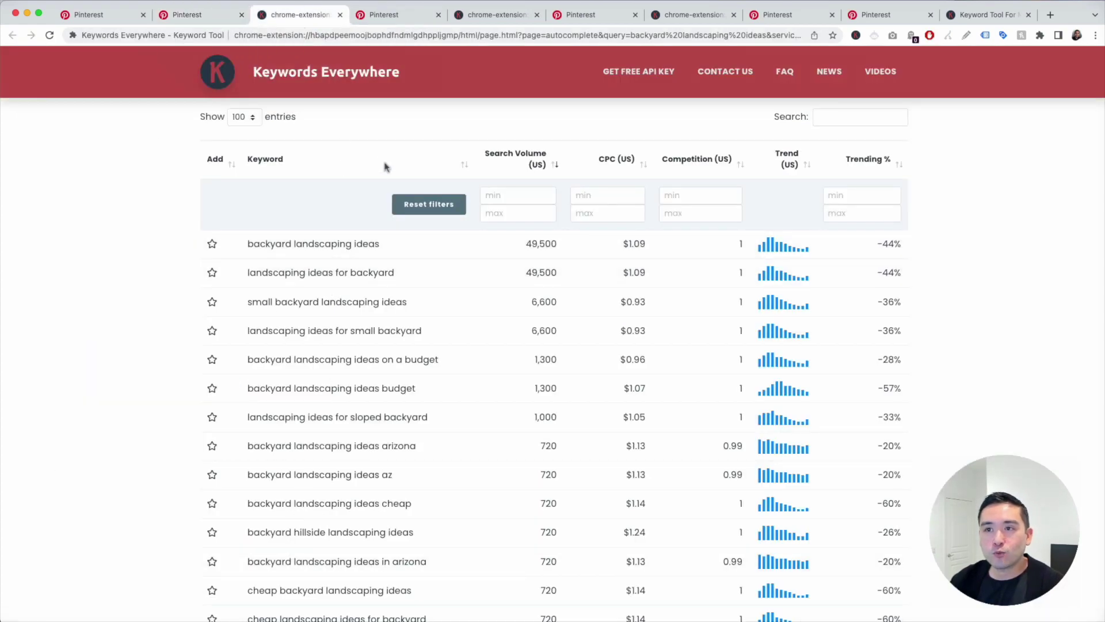
Star the small, on a budget, and arizona variants of 'backyard landscaping ideas'
key("super+f")
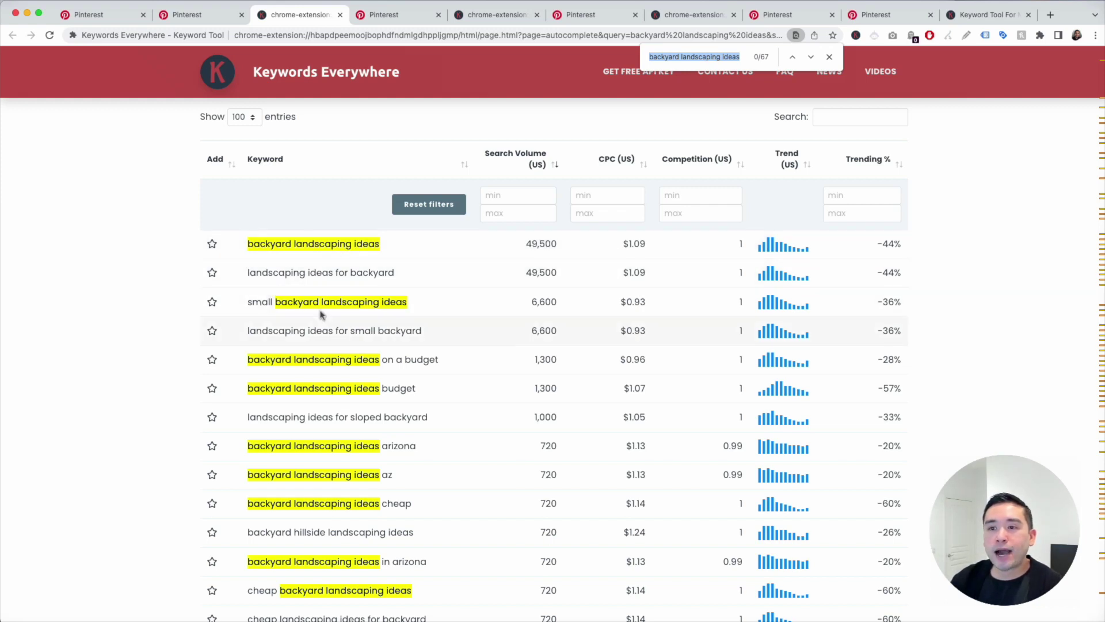
scroll(395, 362, "down", 2)
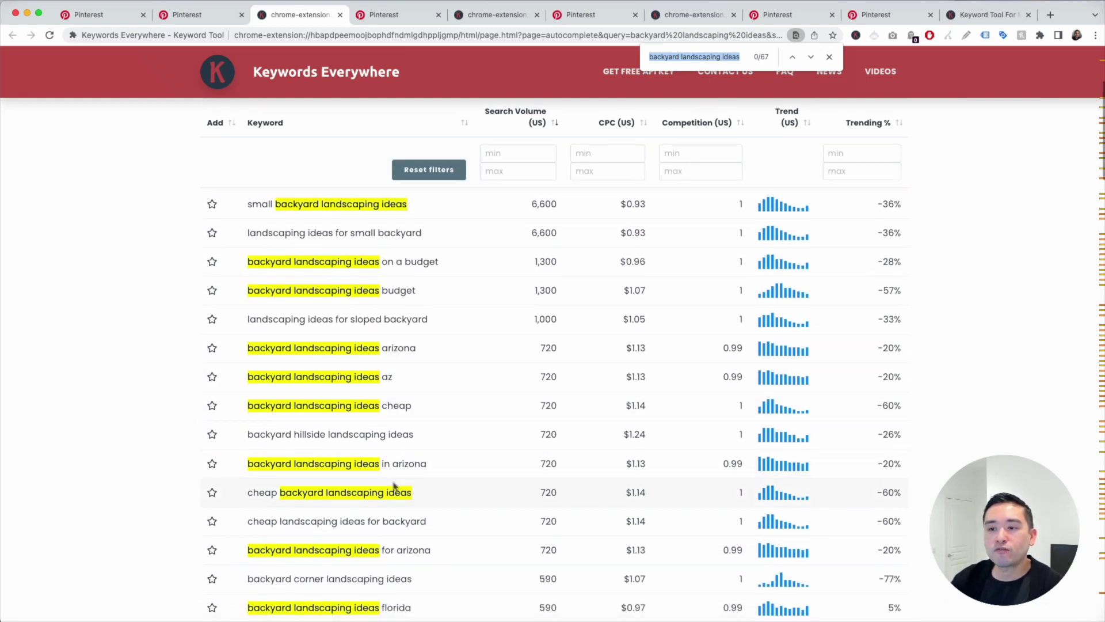
scroll(399, 466, "up", 3)
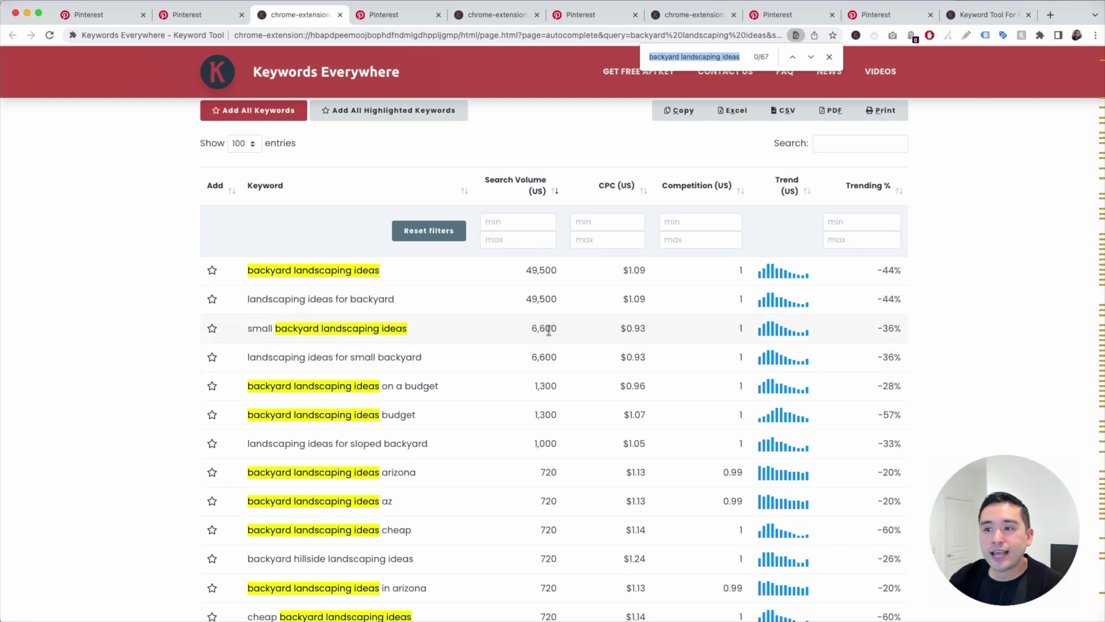
left_click(212, 334)
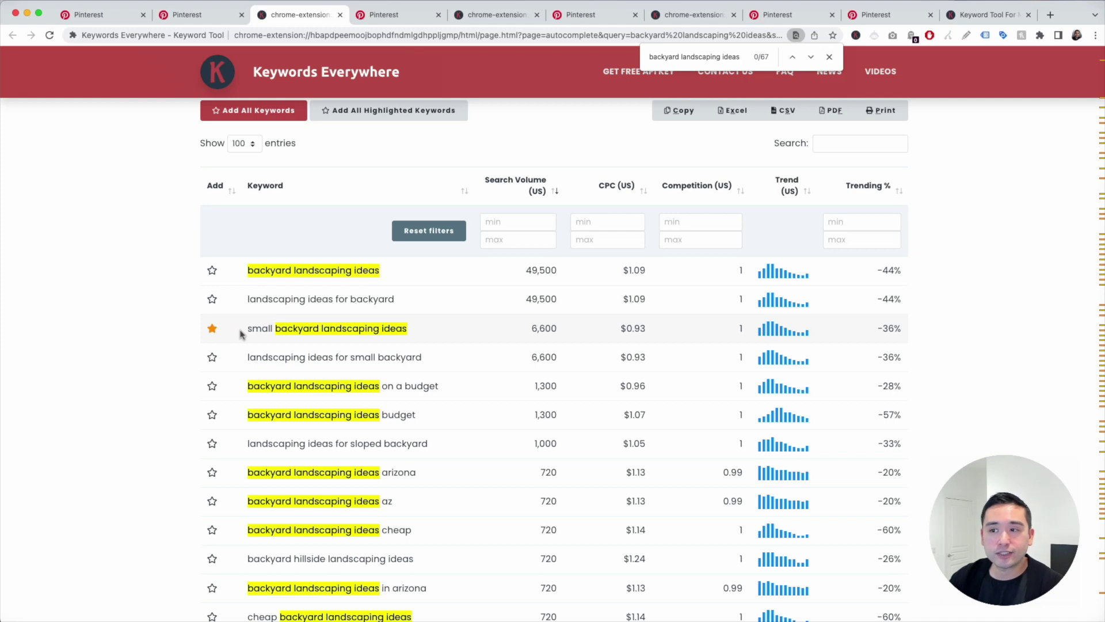
scroll(253, 357, "down", 1)
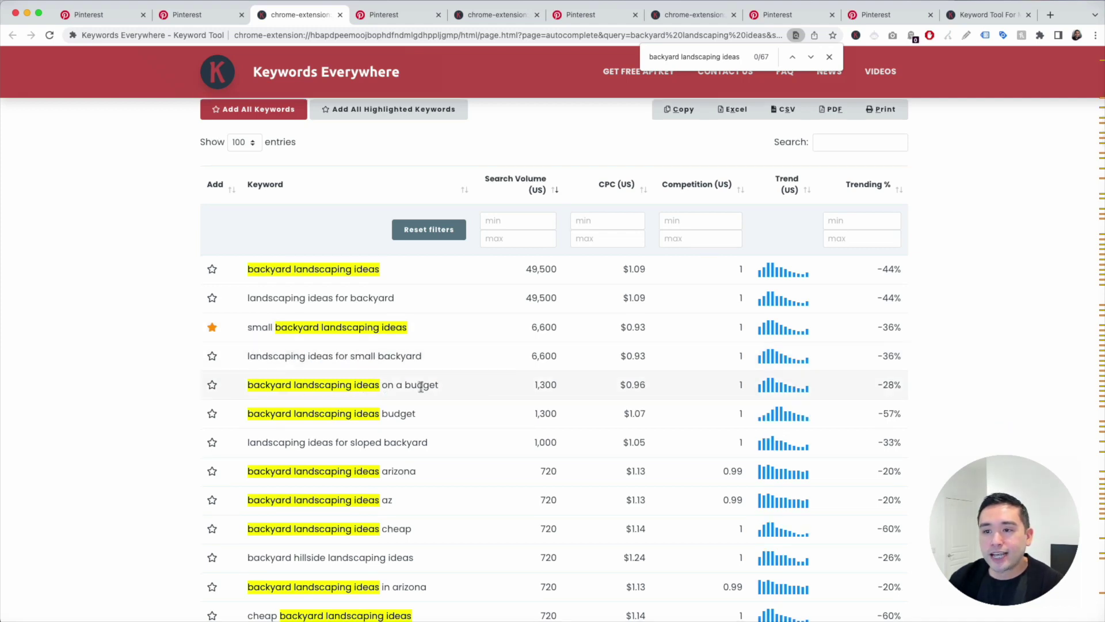
left_click(212, 387)
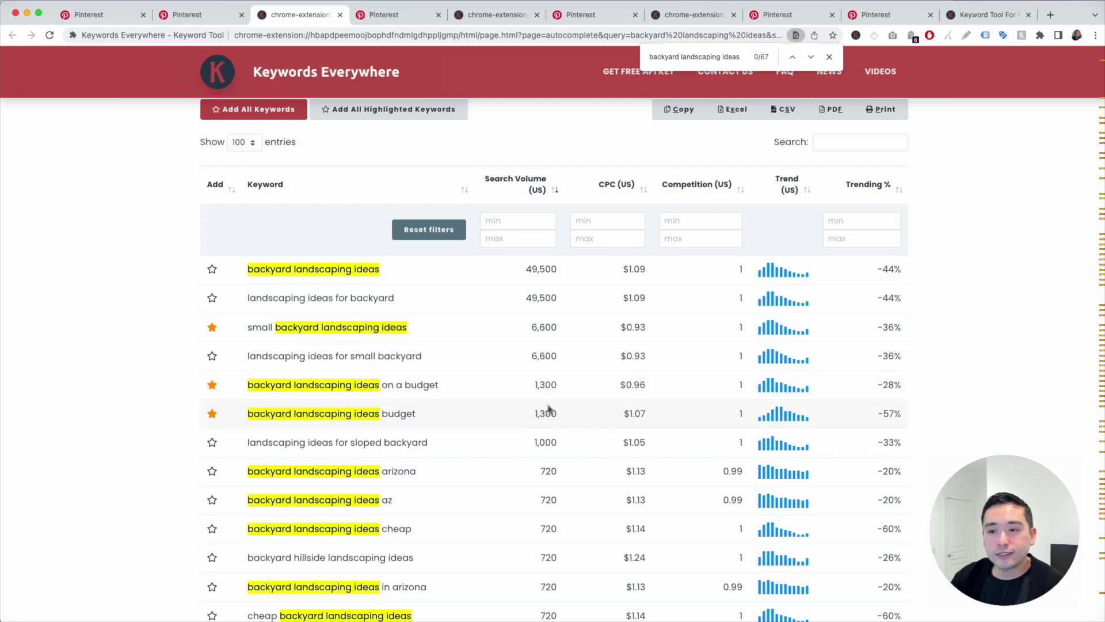
scroll(548, 409, "down", 2)
left_click(212, 421)
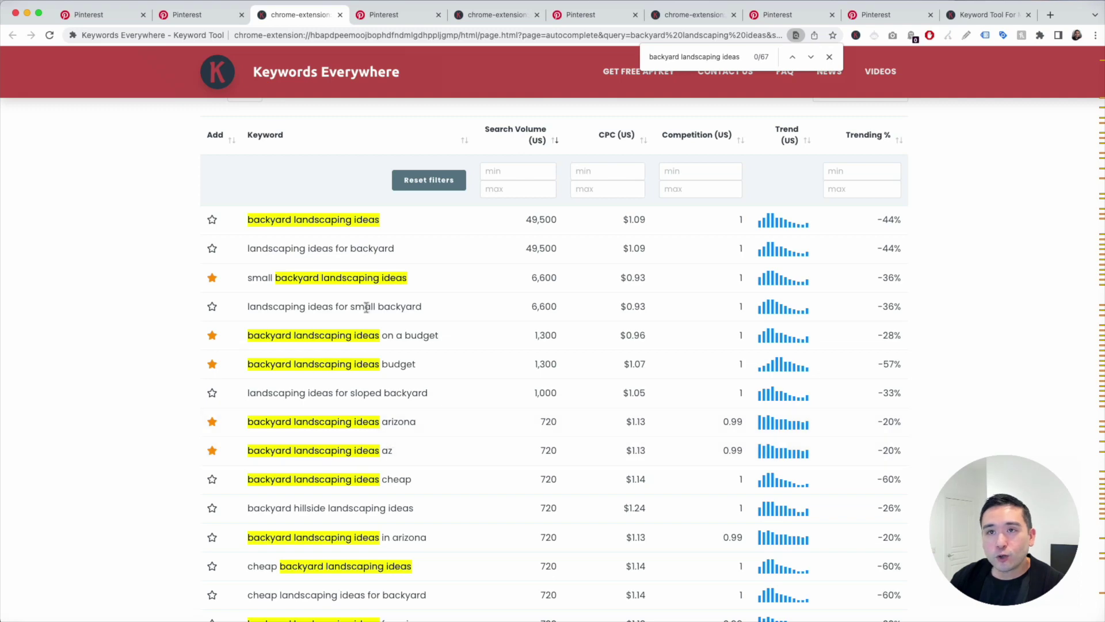
Compare the Pinterest results with the keyword table, scrolling further down the list
left_click(196, 16)
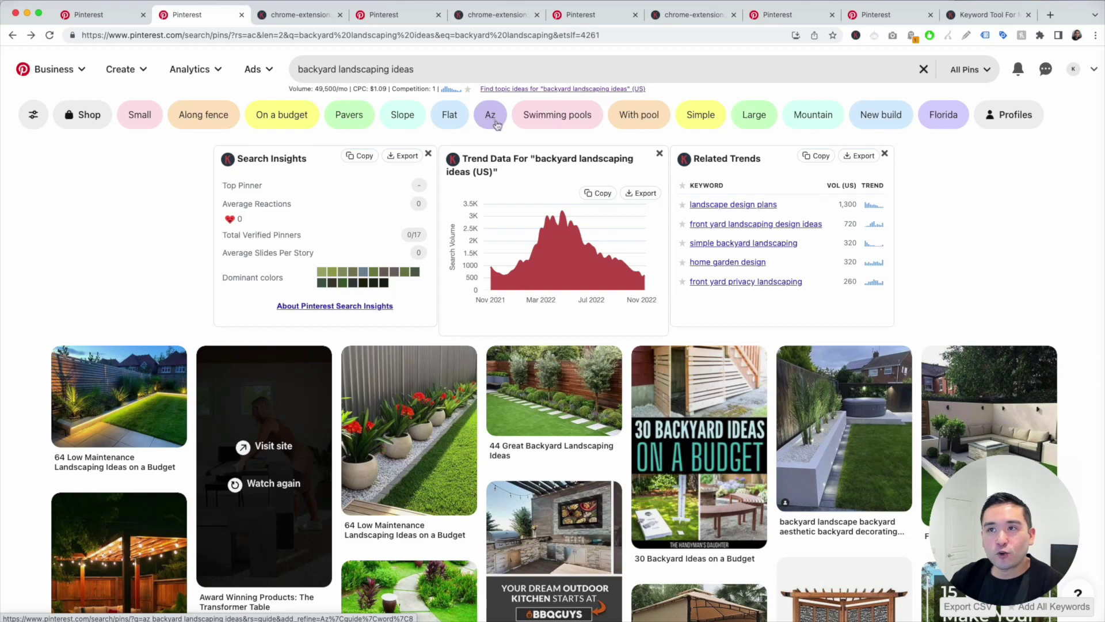
key("ctrl+Tab")
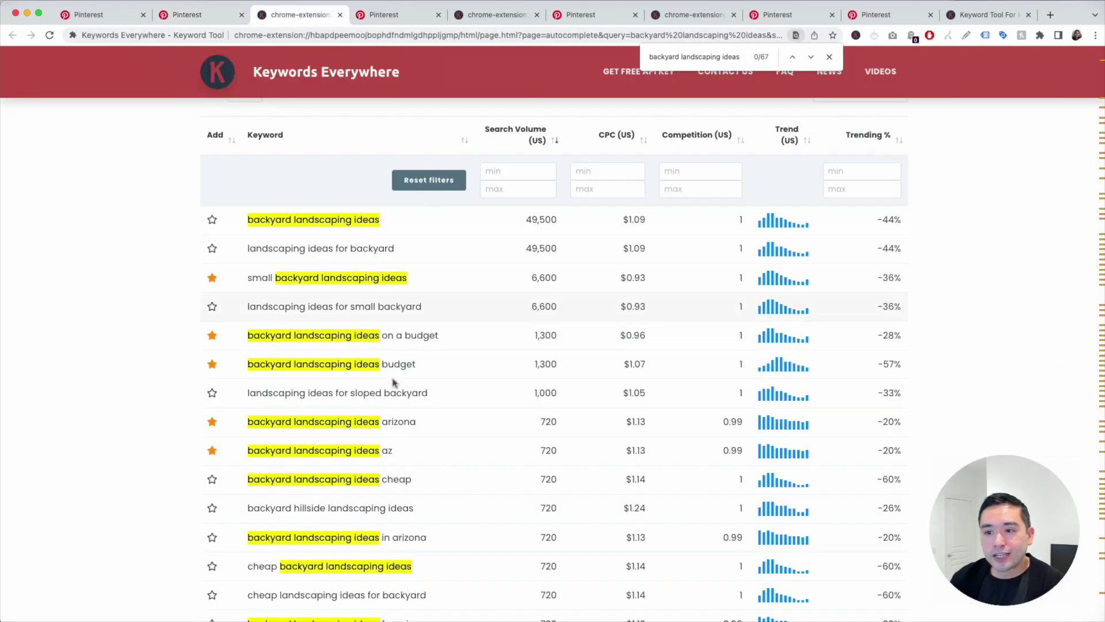
scroll(395, 451, "down", 1)
scroll(377, 326, "down", 4)
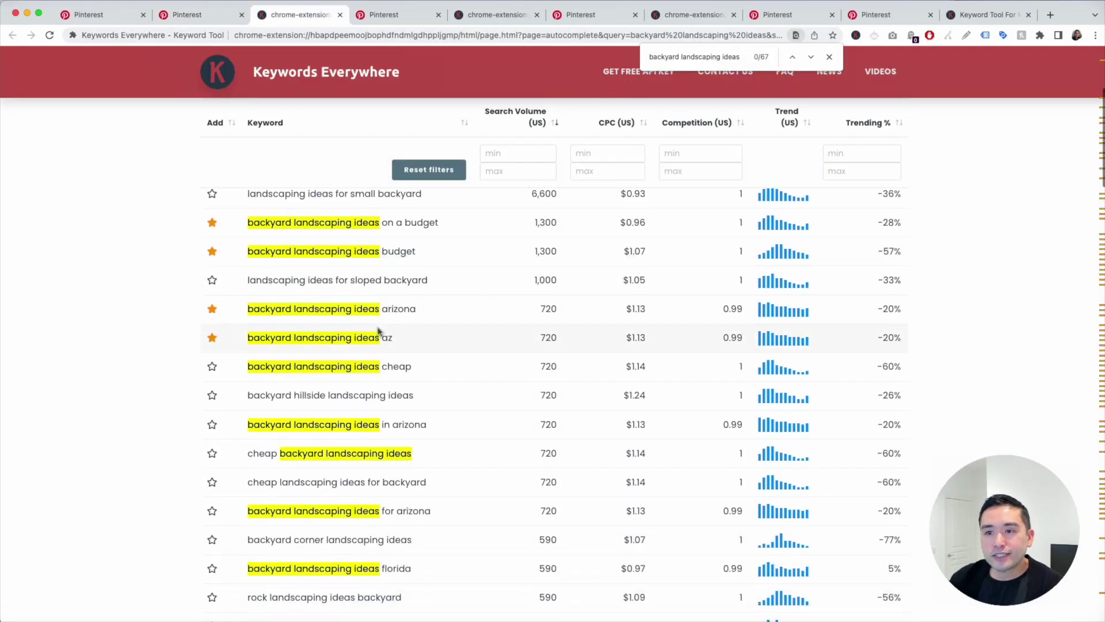
scroll(372, 458, "down", 1)
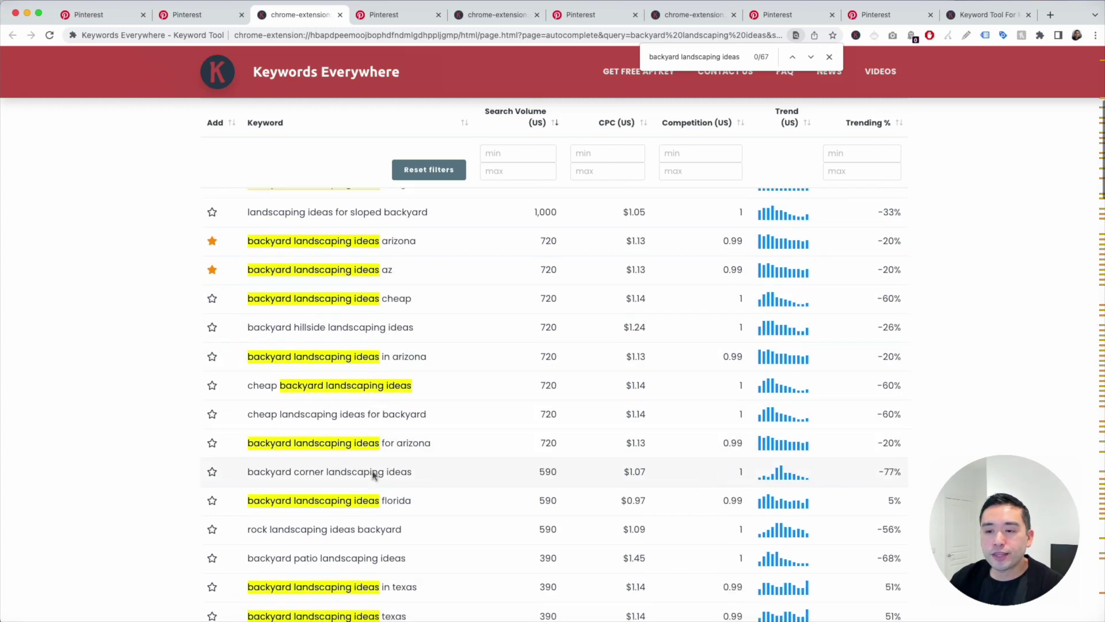
key("ctrl+shift+Tab")
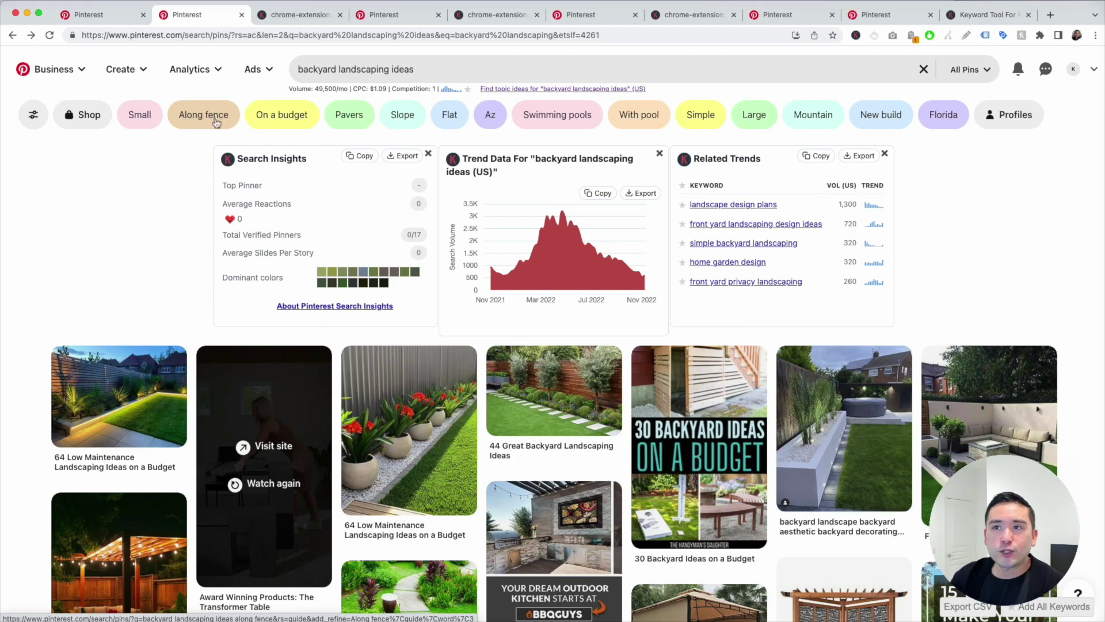
Show the 'backyard landscaping ideas along fence' results (260/mo, $1.06 CPC) and check its suggestions
left_click(374, 18)
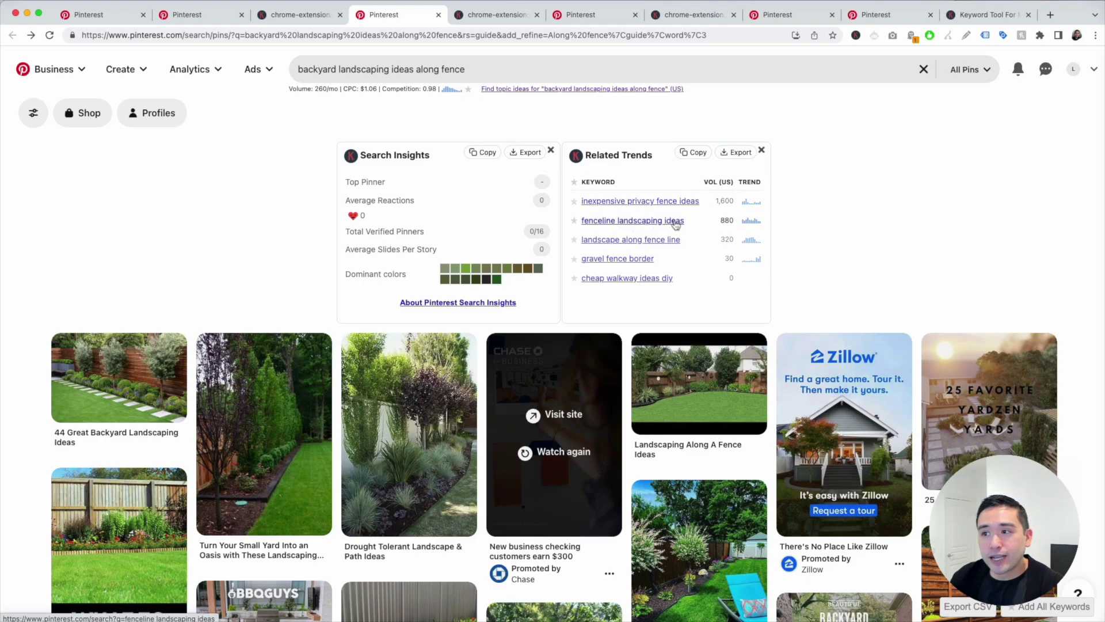
left_click(438, 69)
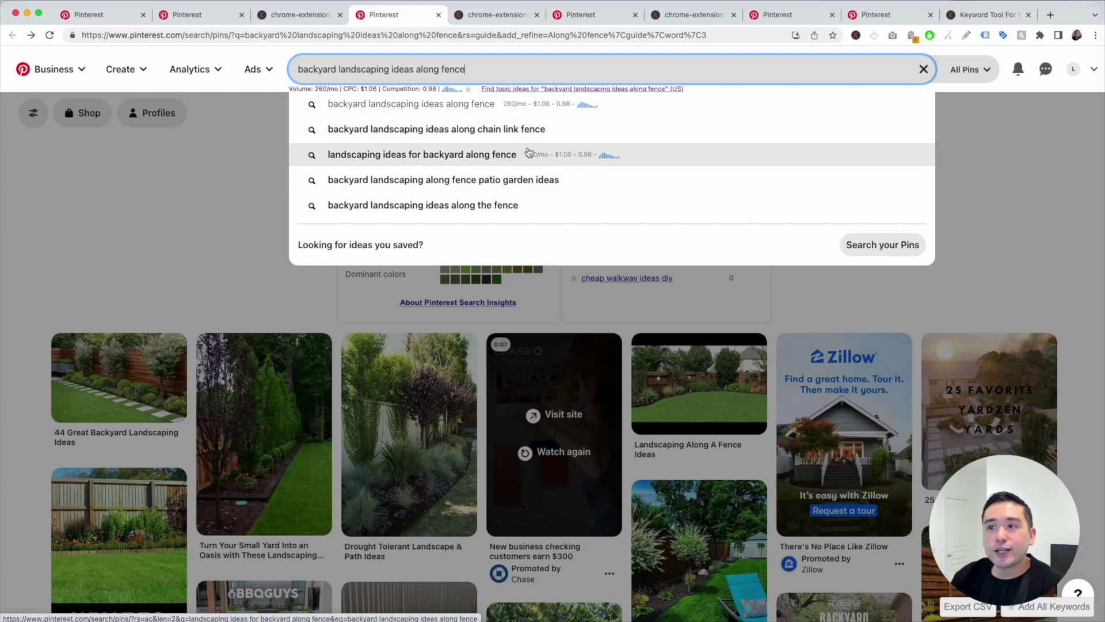
left_click(230, 170)
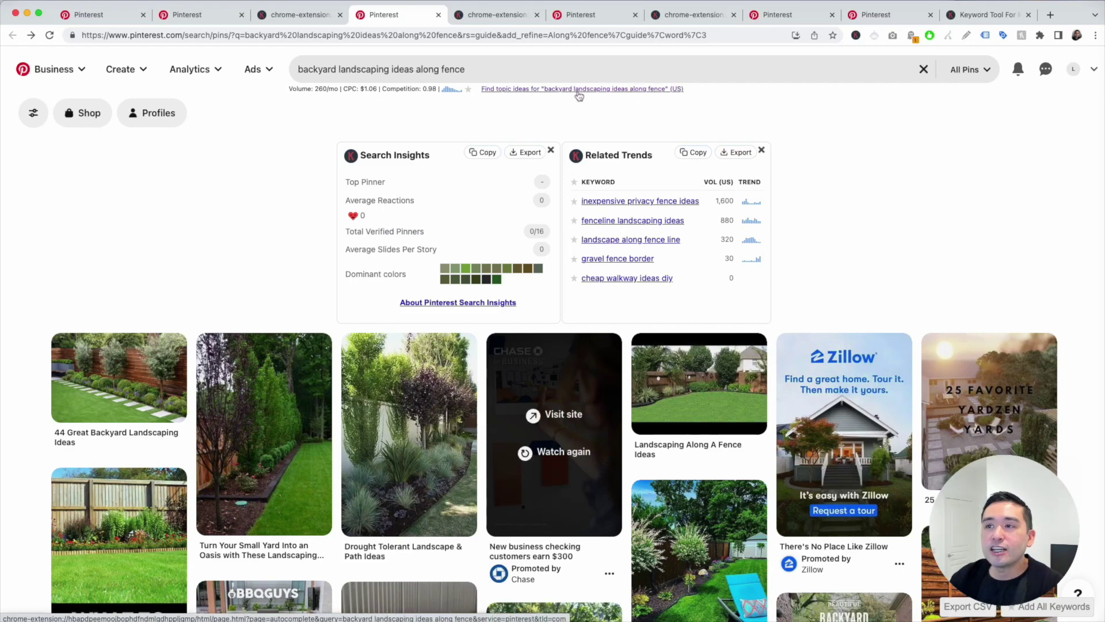
left_click(475, 17)
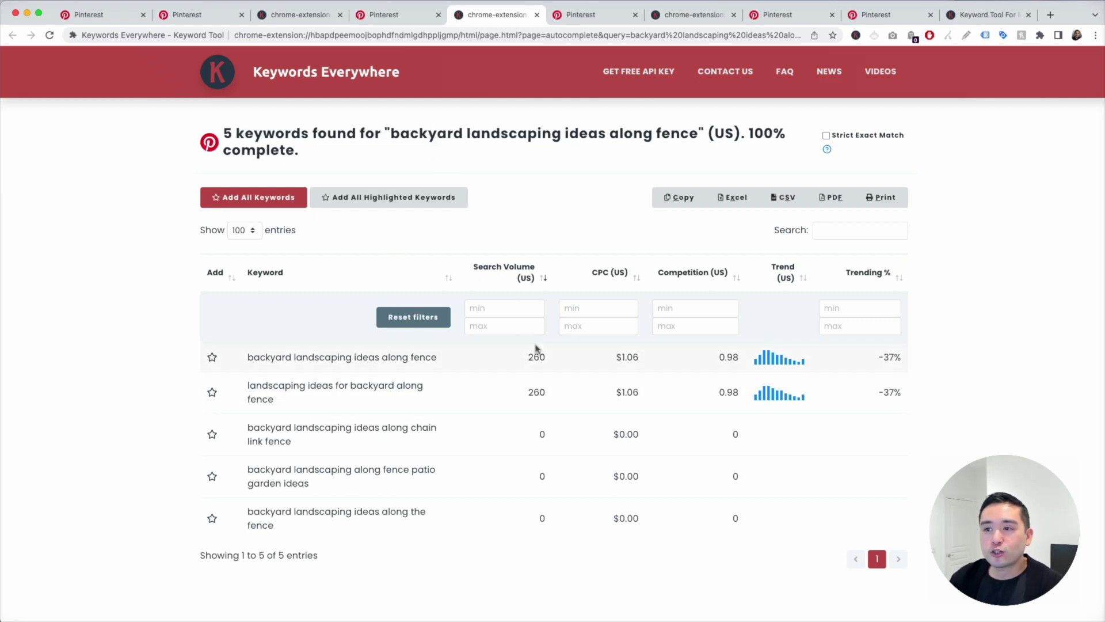
left_click_drag(256, 356, 381, 361)
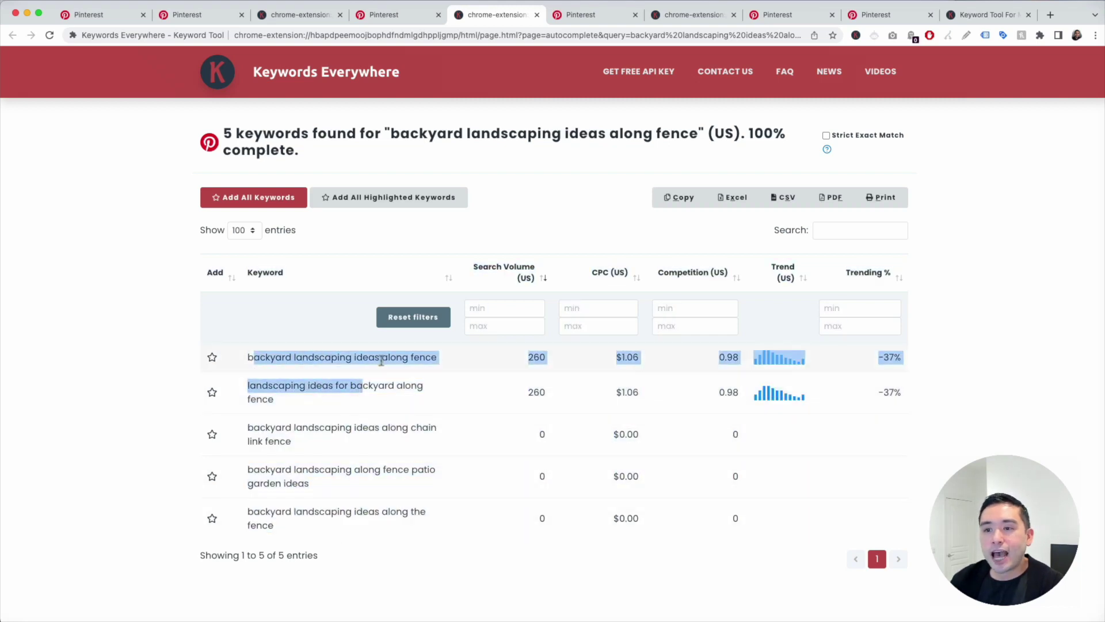
left_click(381, 360)
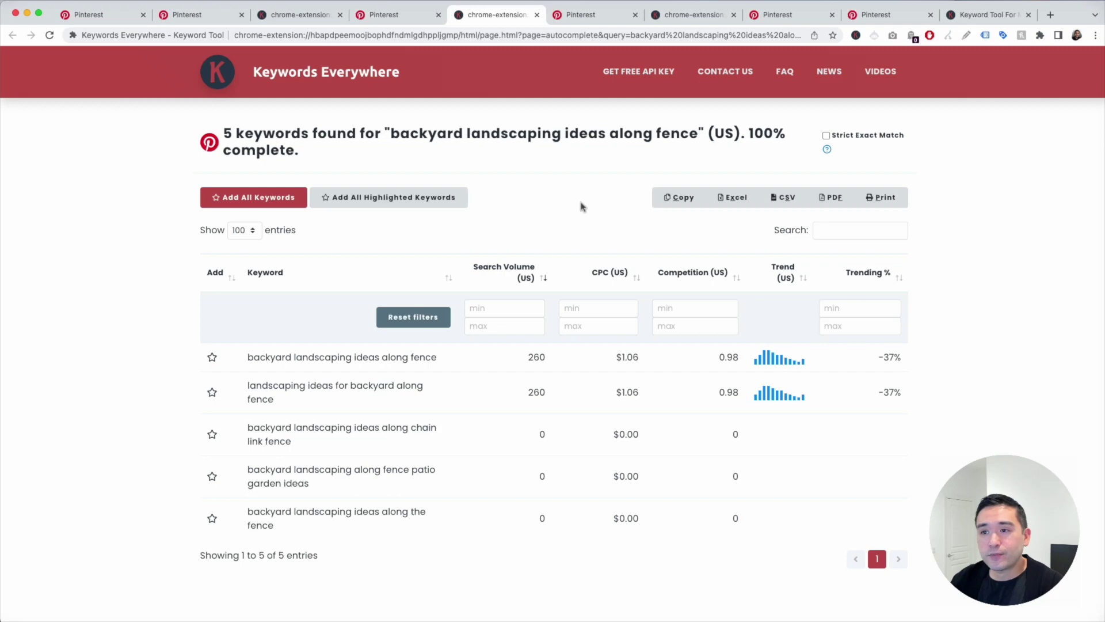
left_click(415, 19)
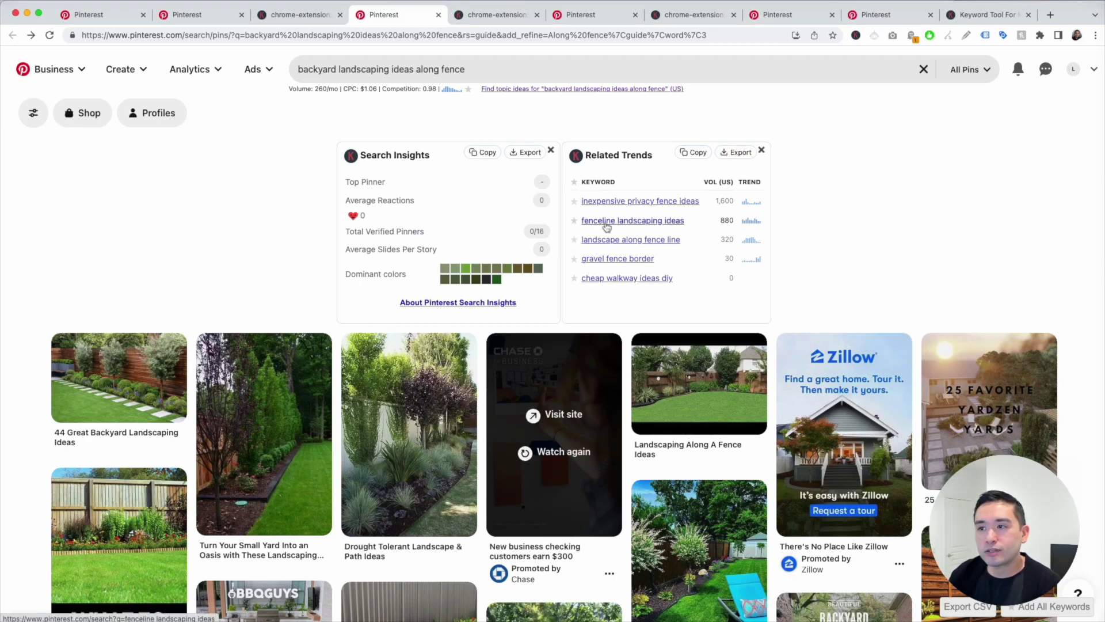
Show the 'fenceline landscaping ideas' results, check its suggestions, and bring up its 14 keyword ideas
left_click(583, 15)
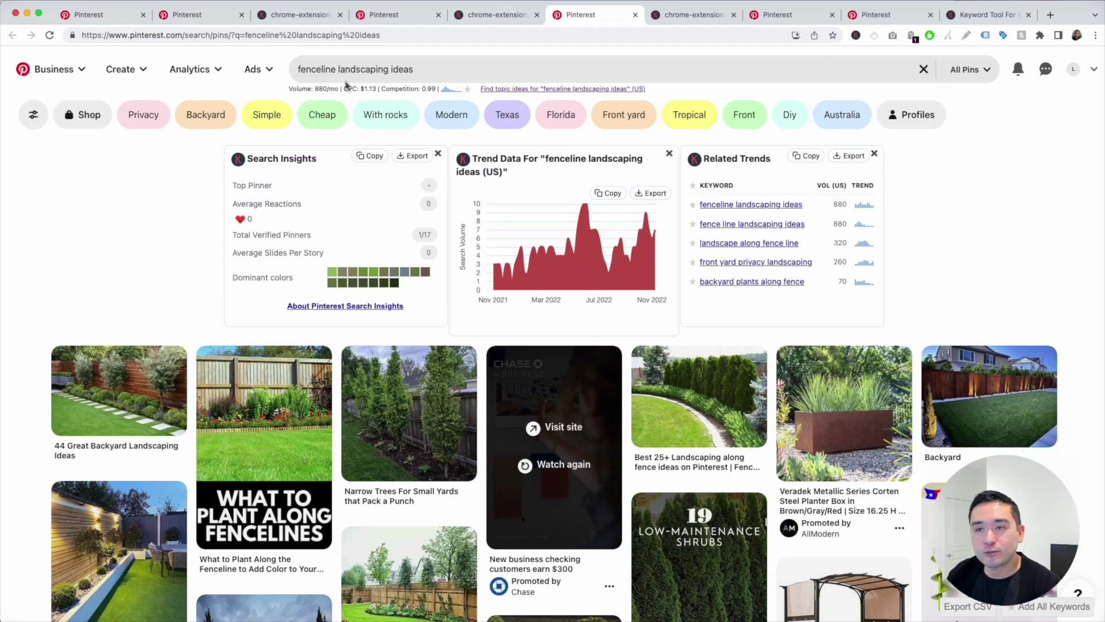
left_click(424, 70)
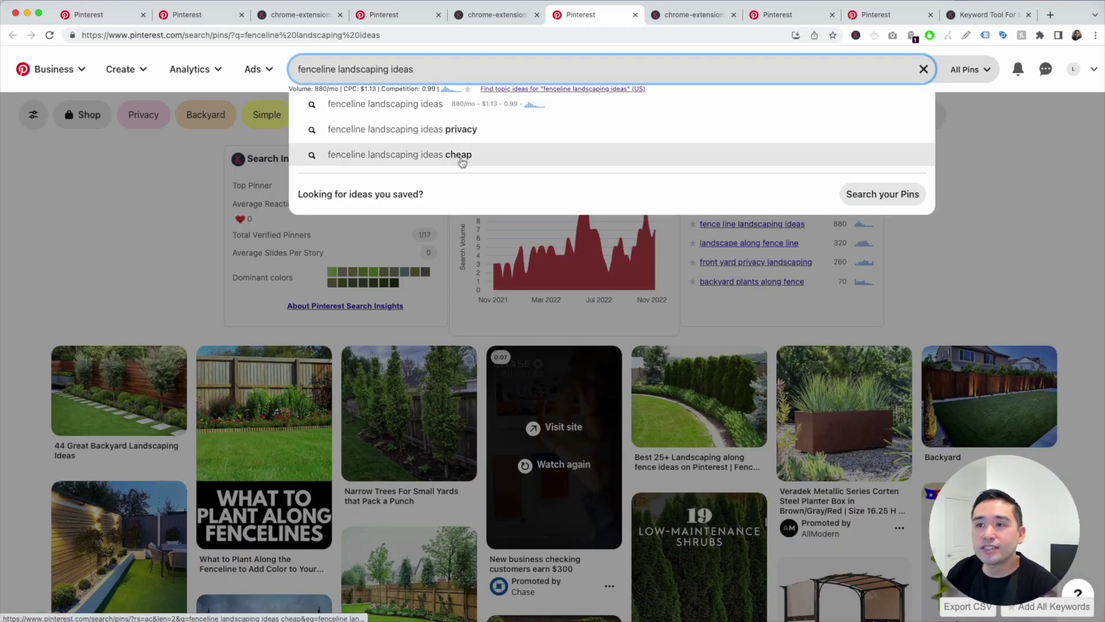
key("Escape")
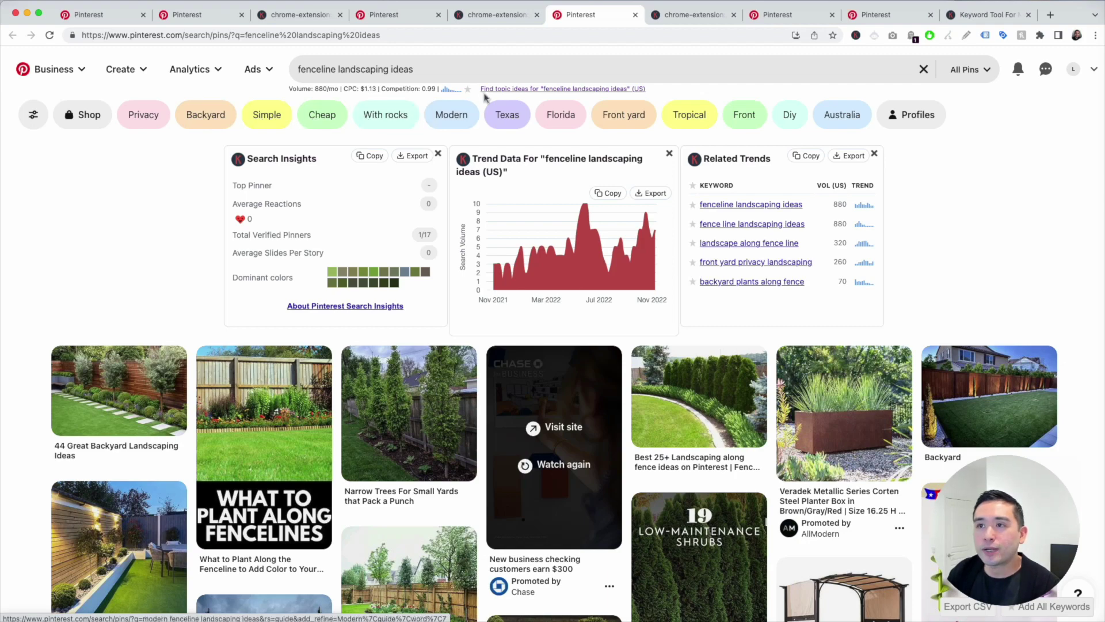
left_click(578, 91)
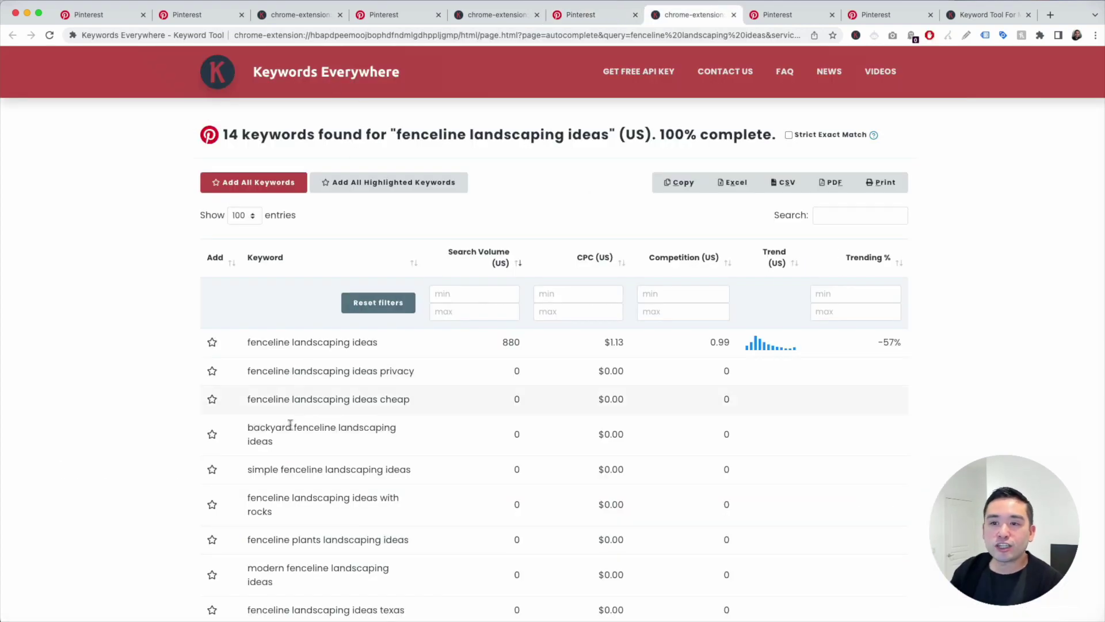
Check the fenceline keyword count and query against the along fence keyword results
left_click_drag(251, 140, 224, 140)
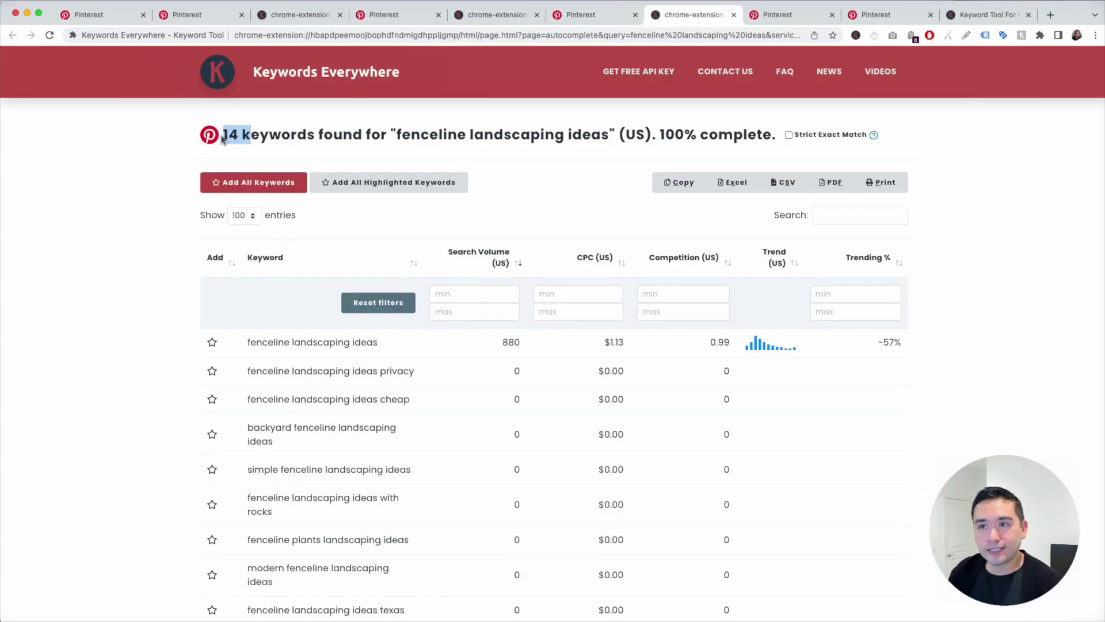
left_click(327, 135)
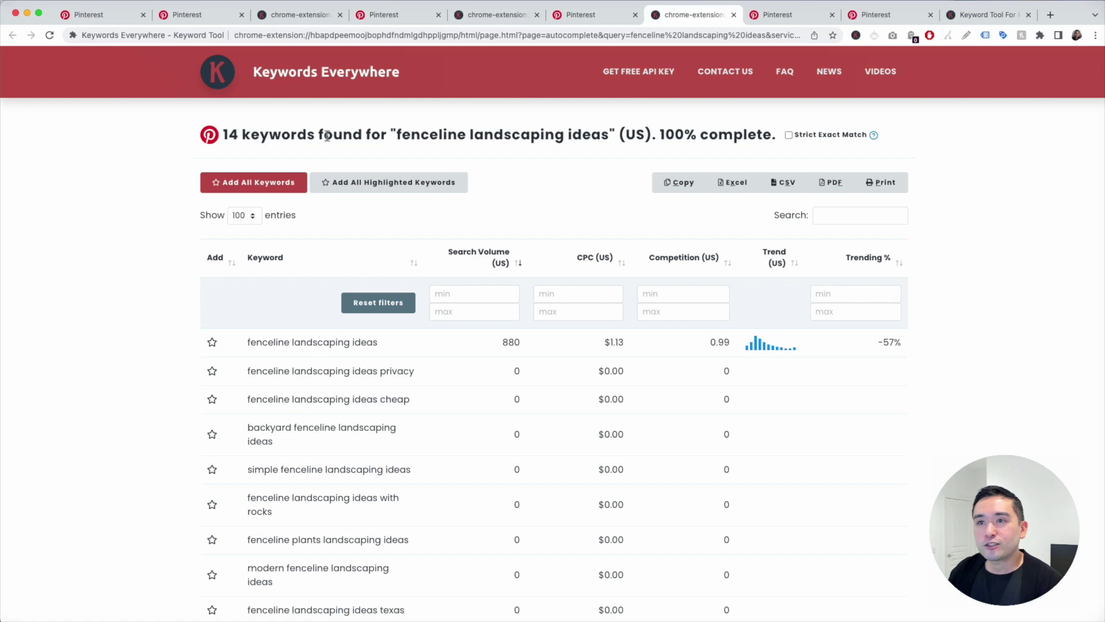
left_click(480, 14)
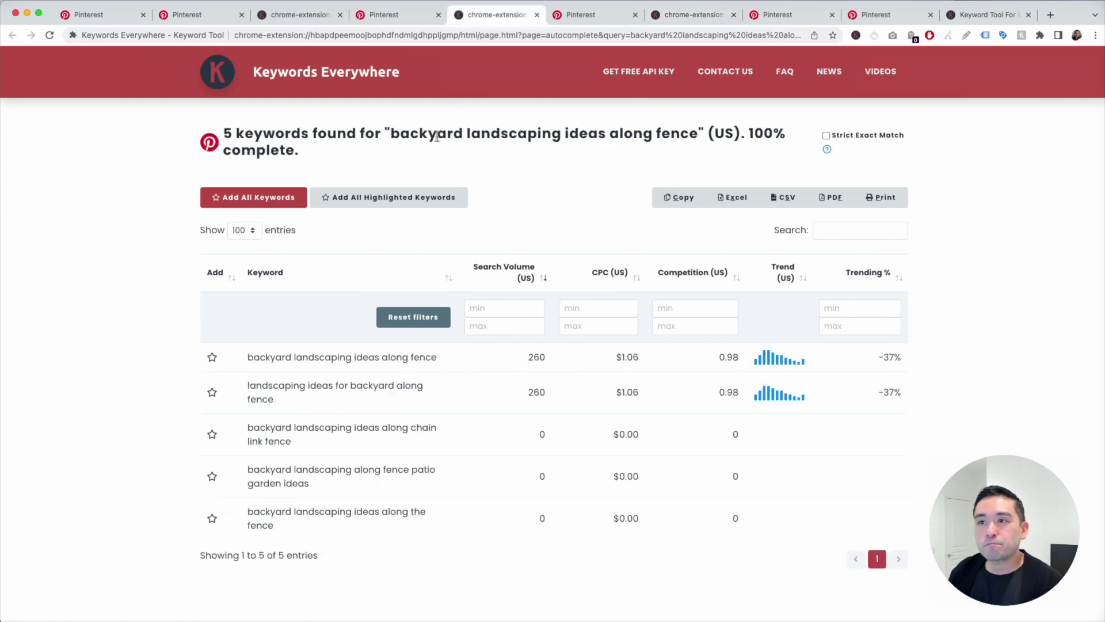
left_click(691, 15)
left_click_drag(504, 132, 392, 129)
left_click(411, 132)
scroll(456, 279, "down", 1)
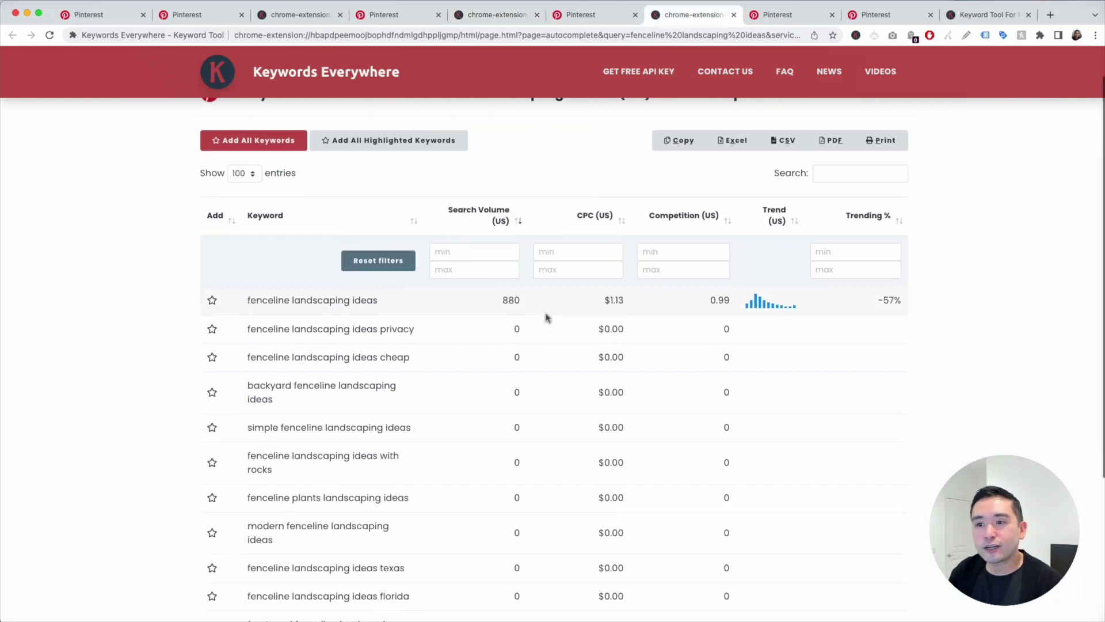
scroll(371, 380, "down", 4)
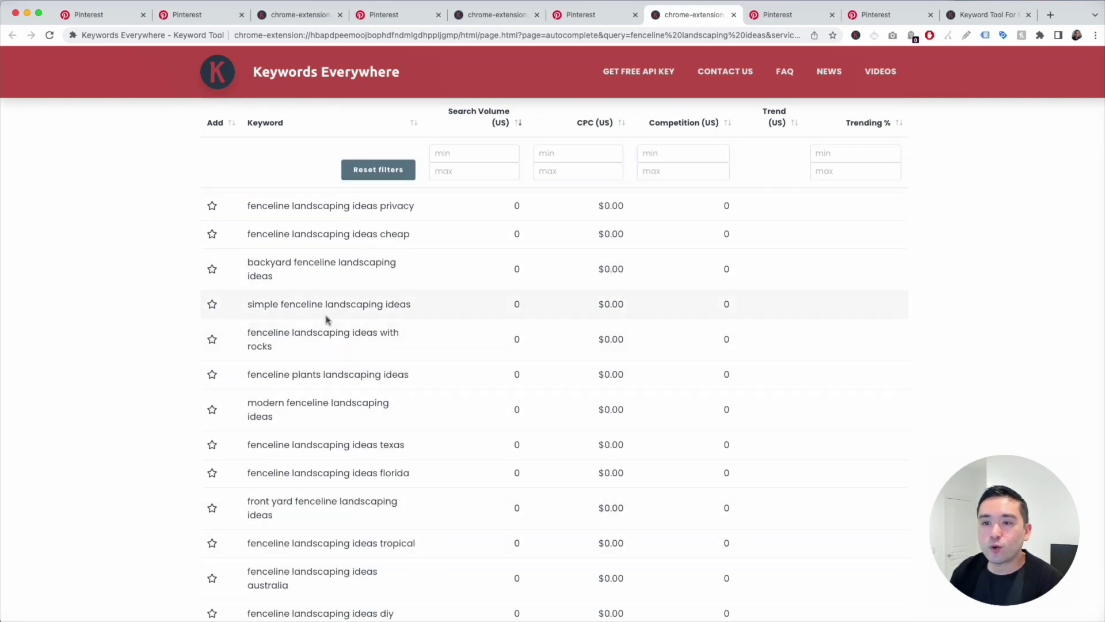
scroll(327, 319, "down", 3)
scroll(299, 460, "up", 5)
scroll(265, 368, "up", 1)
Star the privacy, cheap and simple fenceline landscaping ideas keywords
left_click(212, 340)
left_click(213, 368)
scroll(215, 369, "down", 2)
left_click(212, 394)
scroll(288, 351, "up", 3)
scroll(299, 354, "down", 2)
scroll(298, 354, "down", 4)
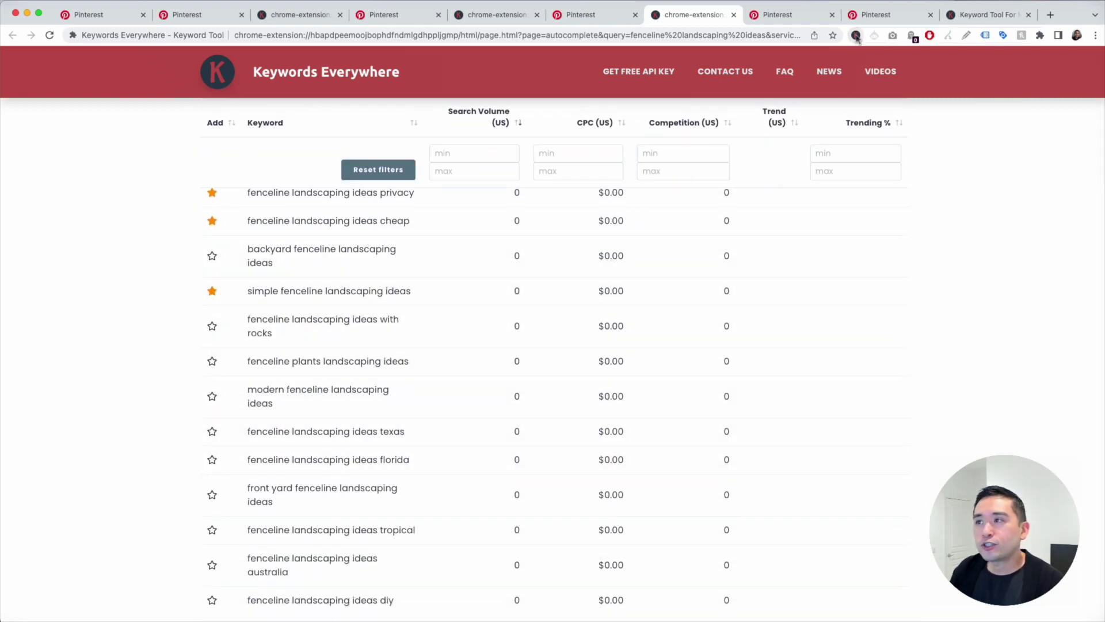
Open the Keywords Everywhere favourites list with its nine landscaping keywords
left_click(856, 36)
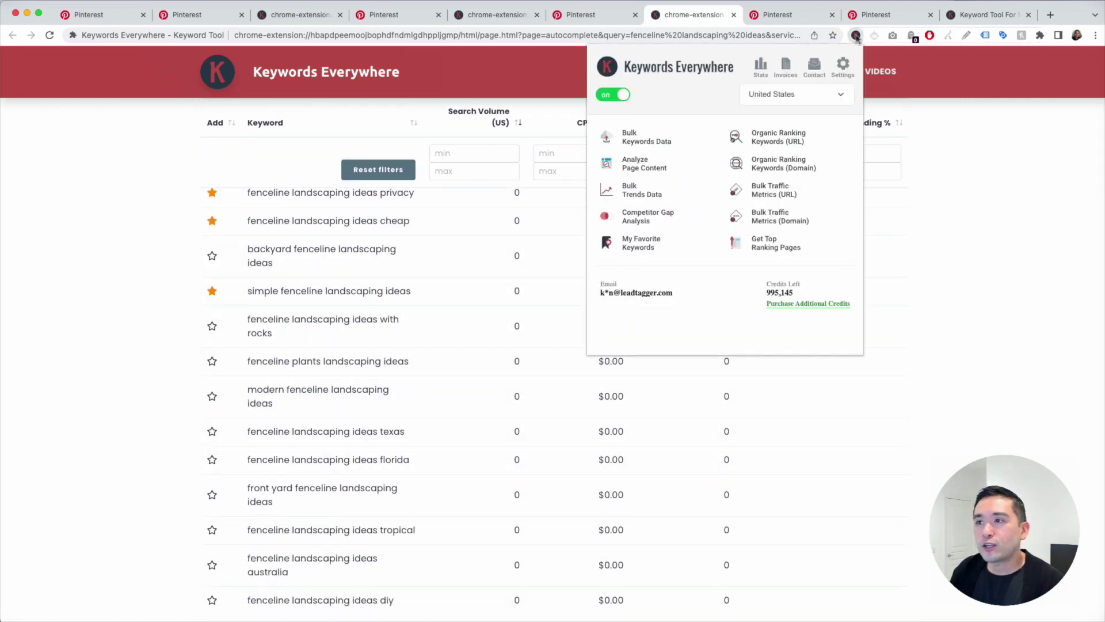
left_click(638, 245)
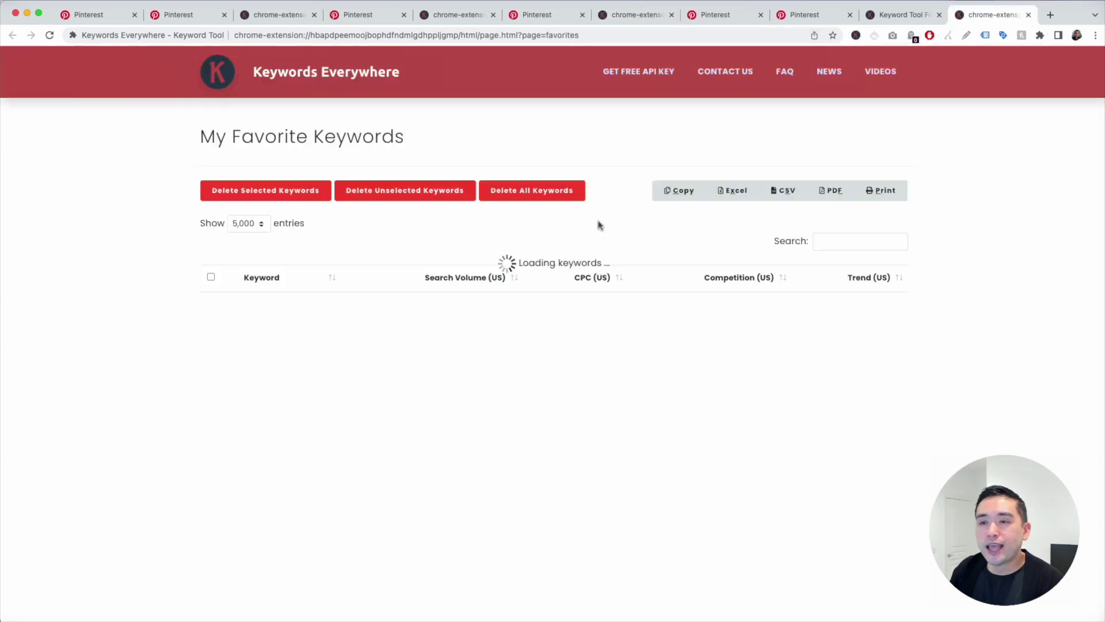
scroll(322, 222, "down", 2)
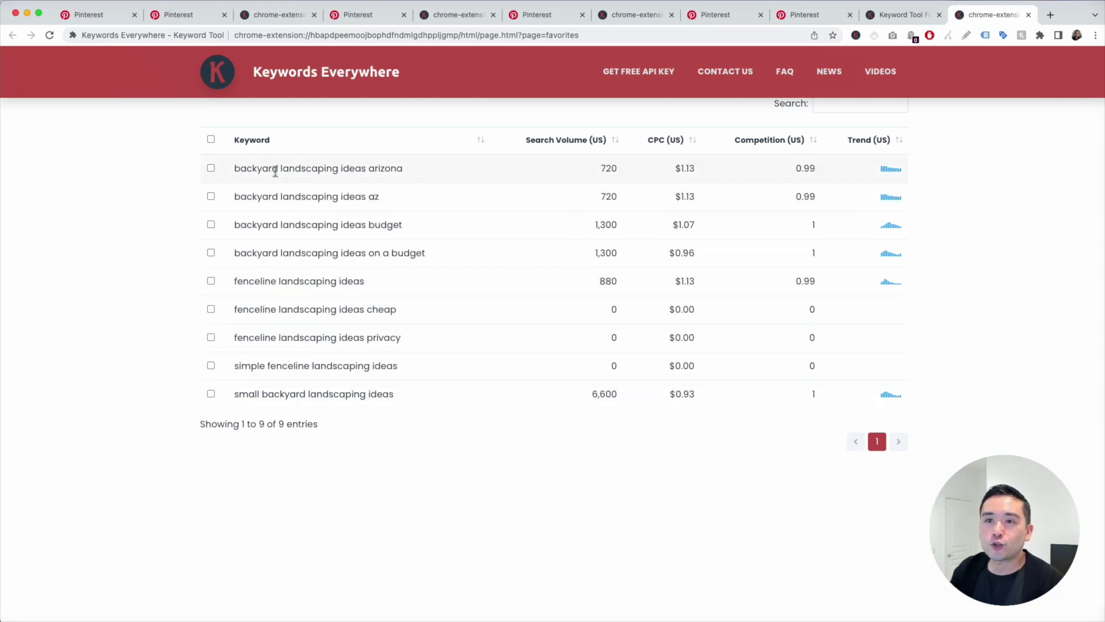
scroll(335, 202, "up", 1)
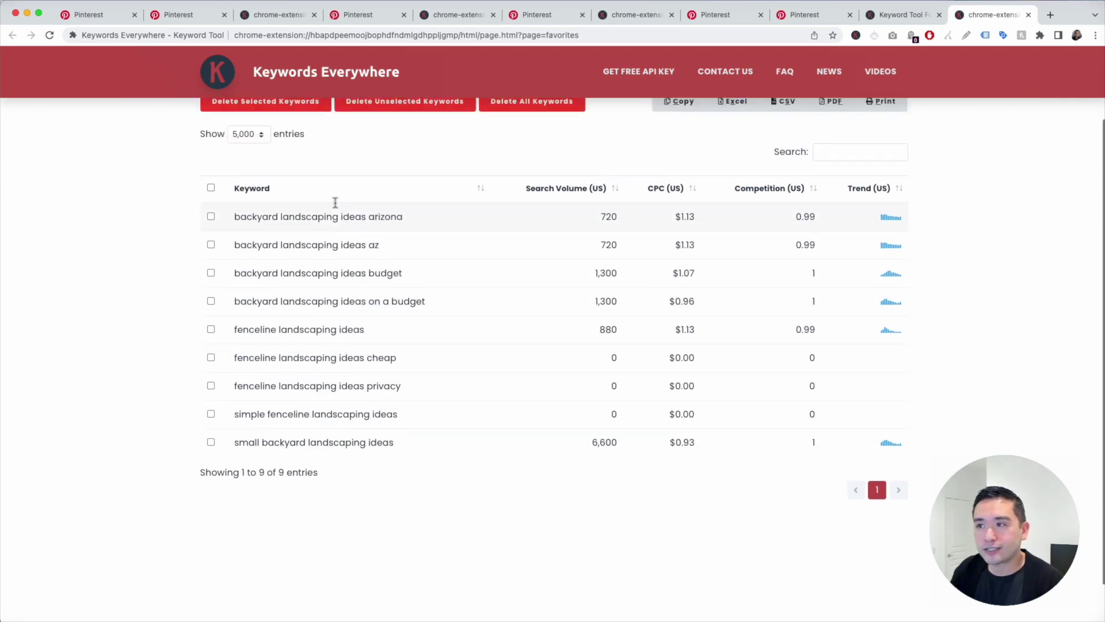
scroll(335, 203, "up", 1)
Sort the favourite keywords by search volume, highest first
left_click(616, 237)
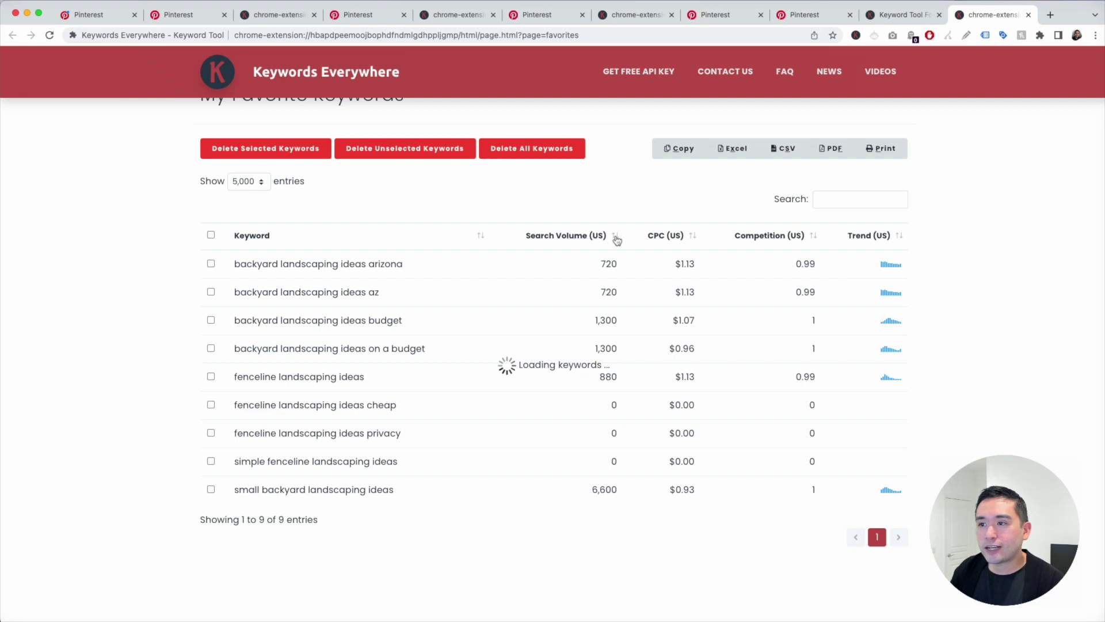
left_click(616, 239)
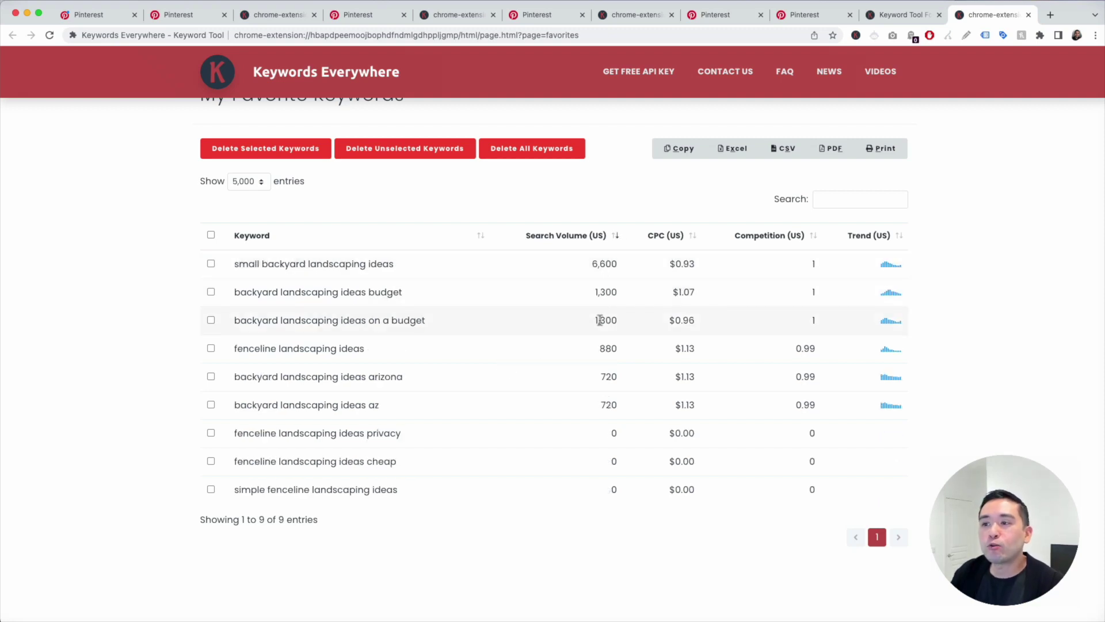
scroll(390, 291, "up", 1)
scroll(426, 288, "down", 2)
scroll(434, 261, "up", 2)
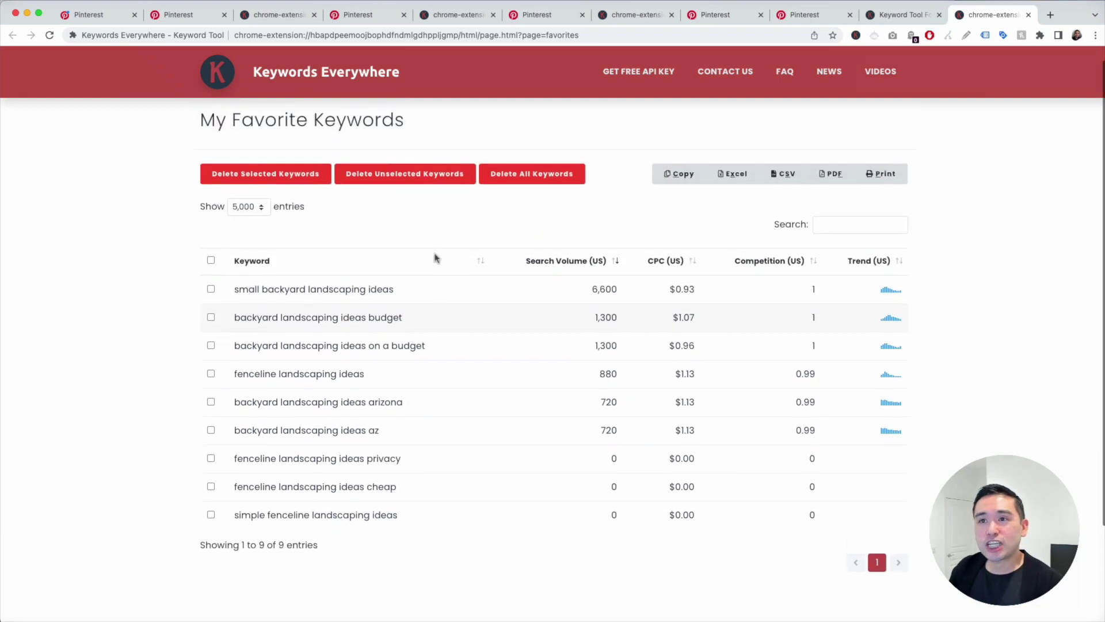
left_click(711, 19)
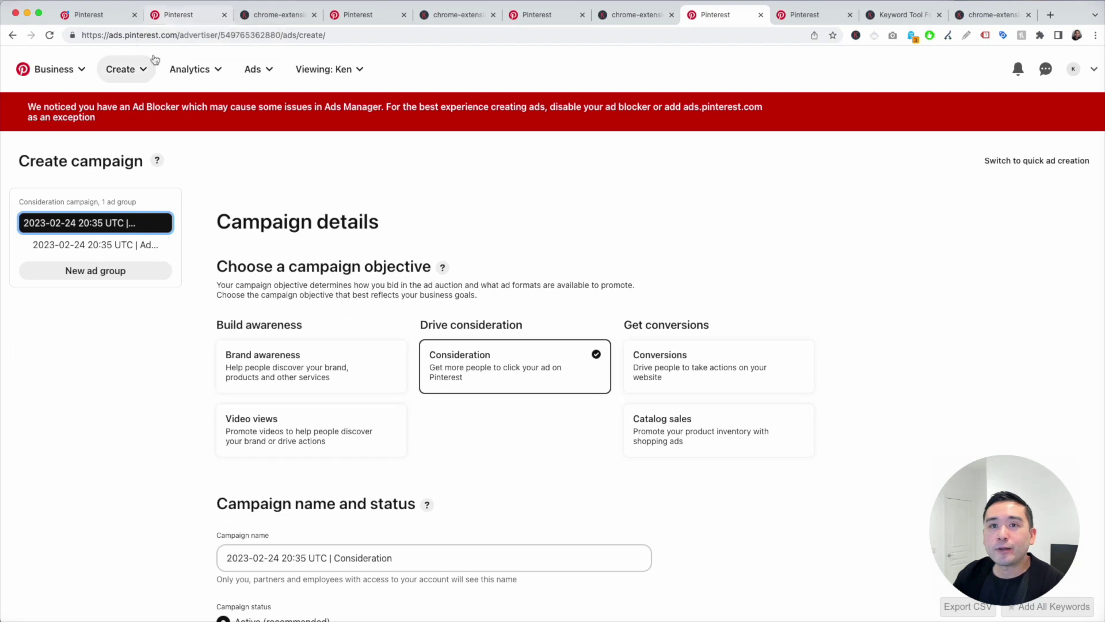
Open the new ad group's details in the consideration campaign
left_click(1094, 70)
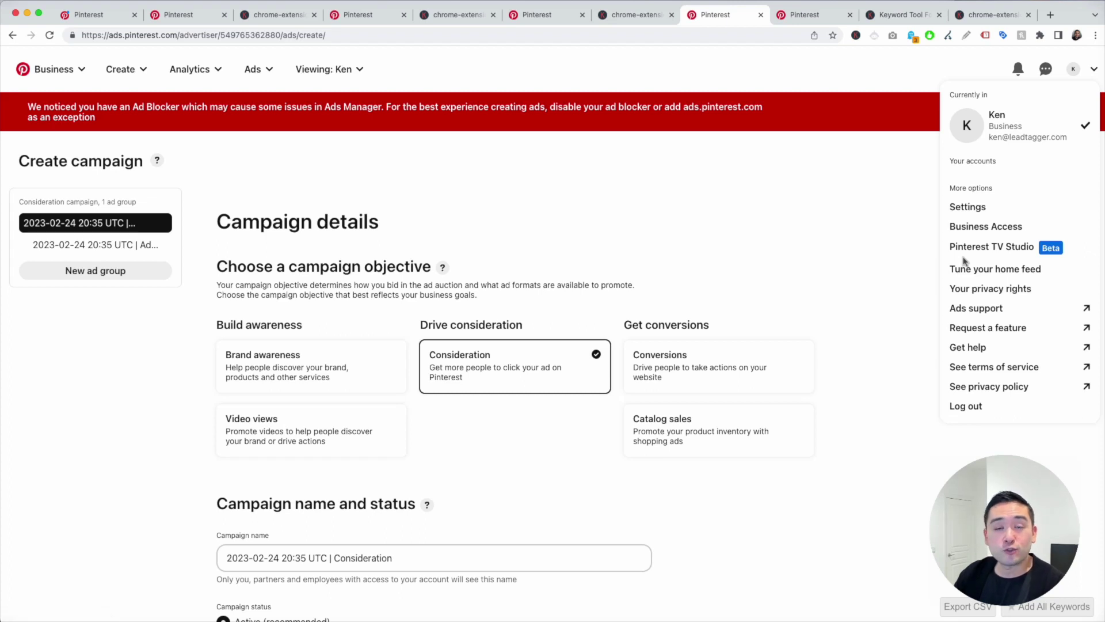
left_click(857, 215)
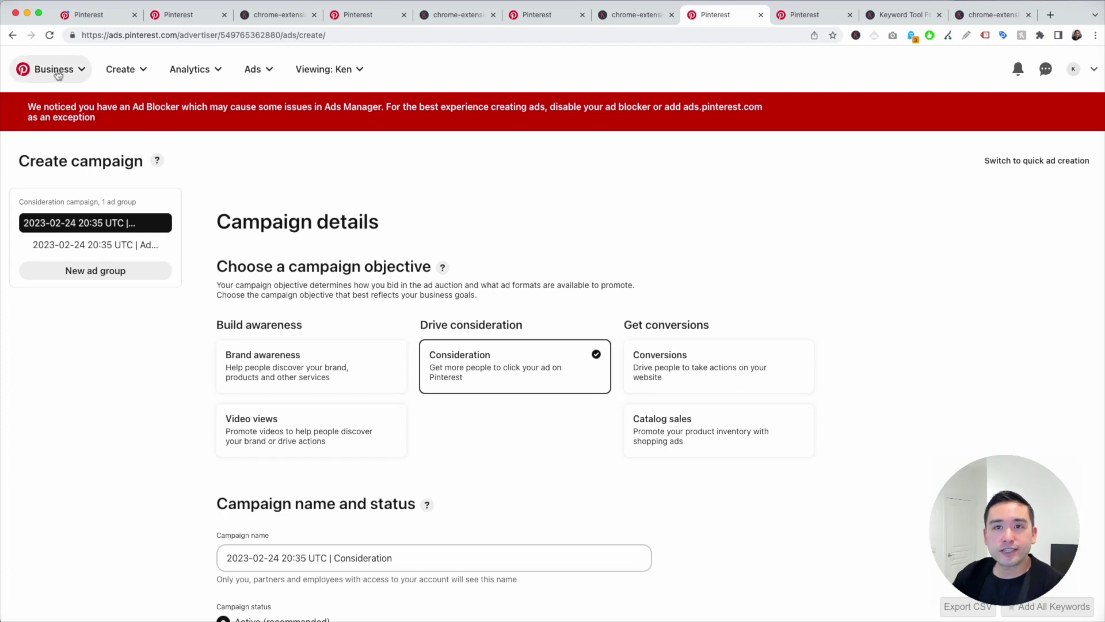
left_click(269, 70)
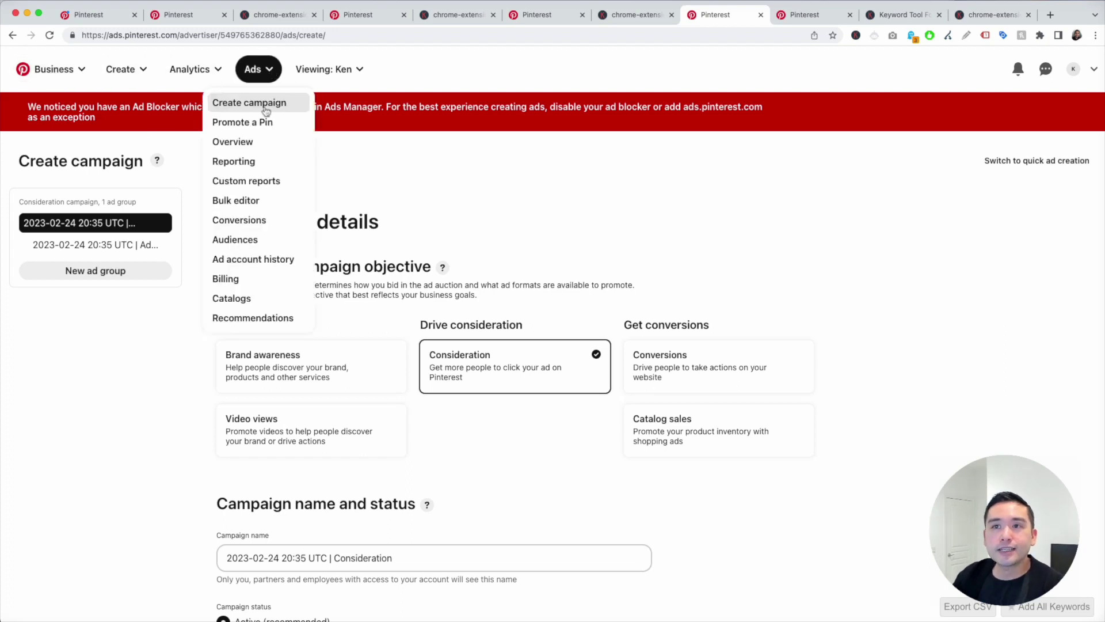
left_click(406, 185)
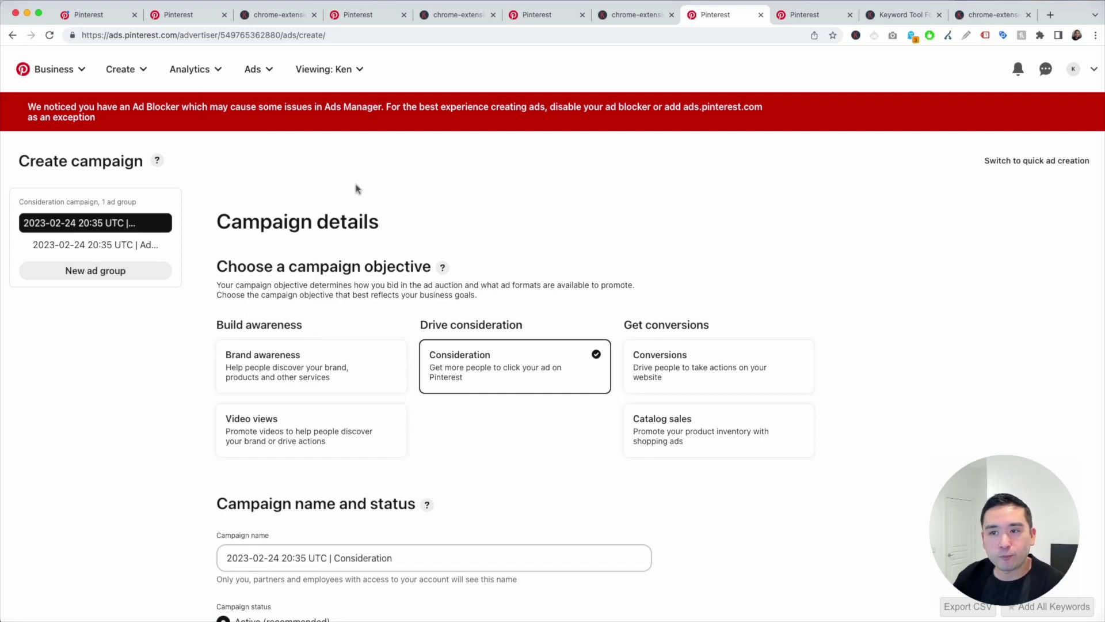
left_click(151, 211)
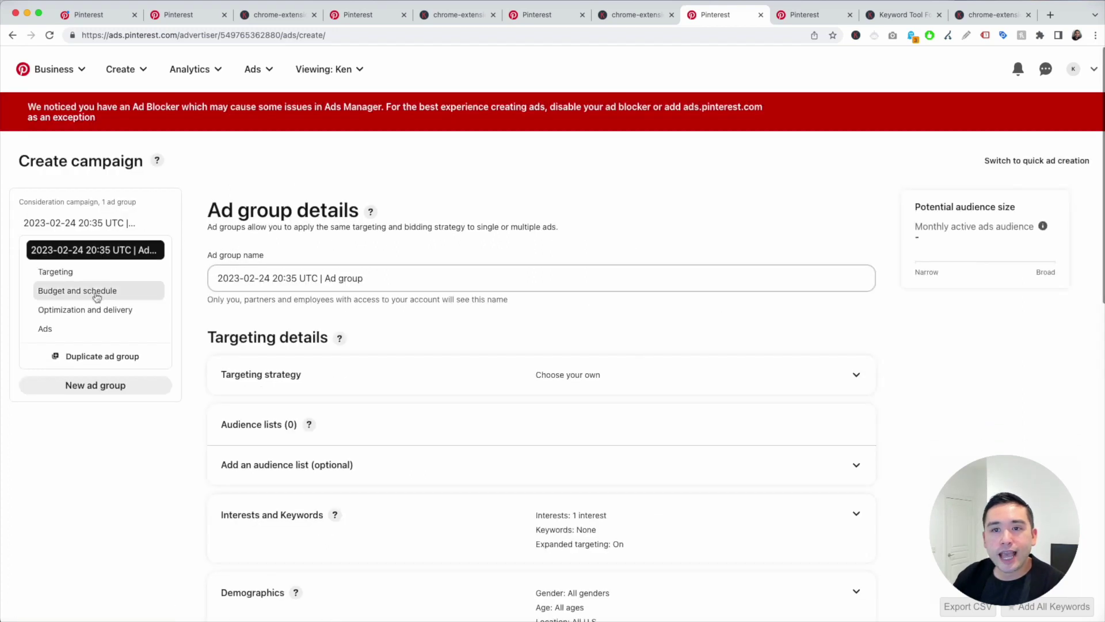
left_click_drag(206, 210, 356, 206)
scroll(353, 209, "down", 2)
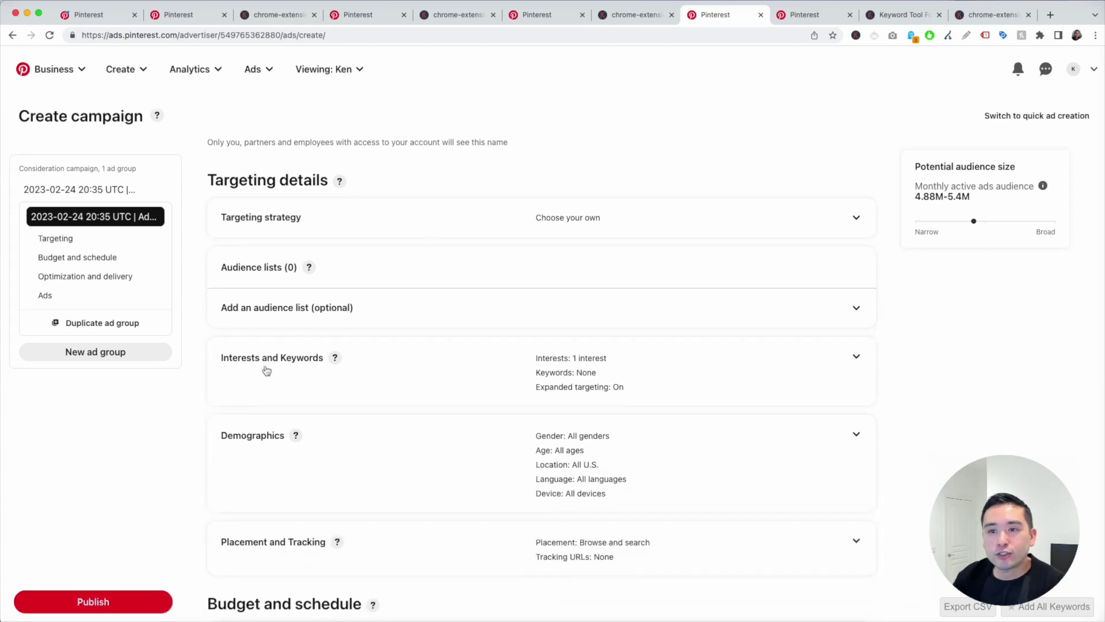
Expand Interests and Keywords targeting and switch to adding keywords
left_click(292, 361)
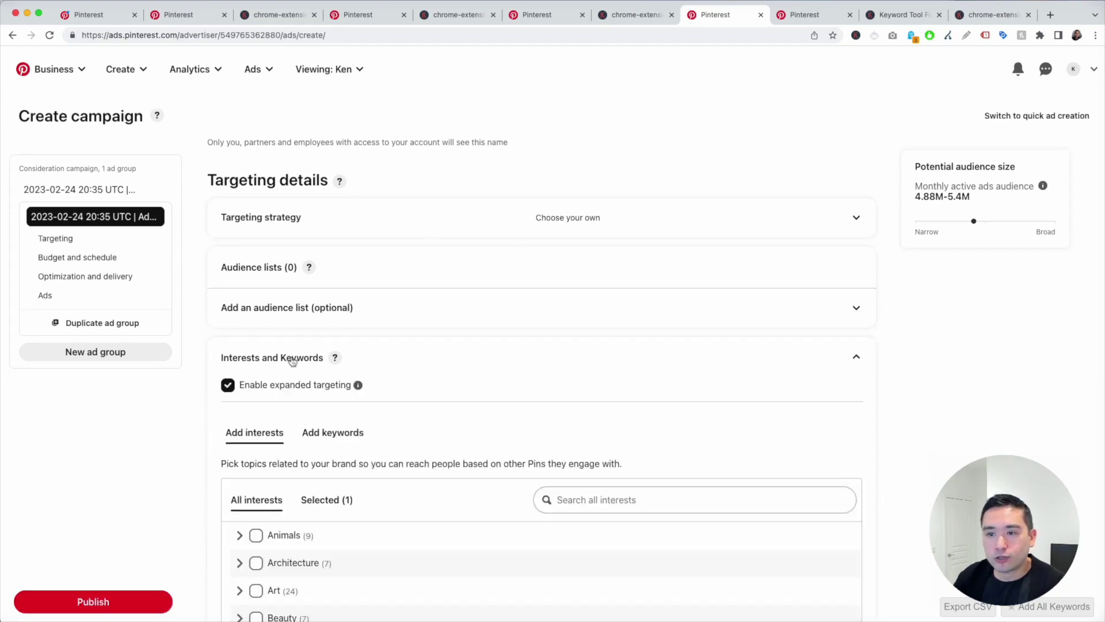
scroll(293, 361, "down", 3)
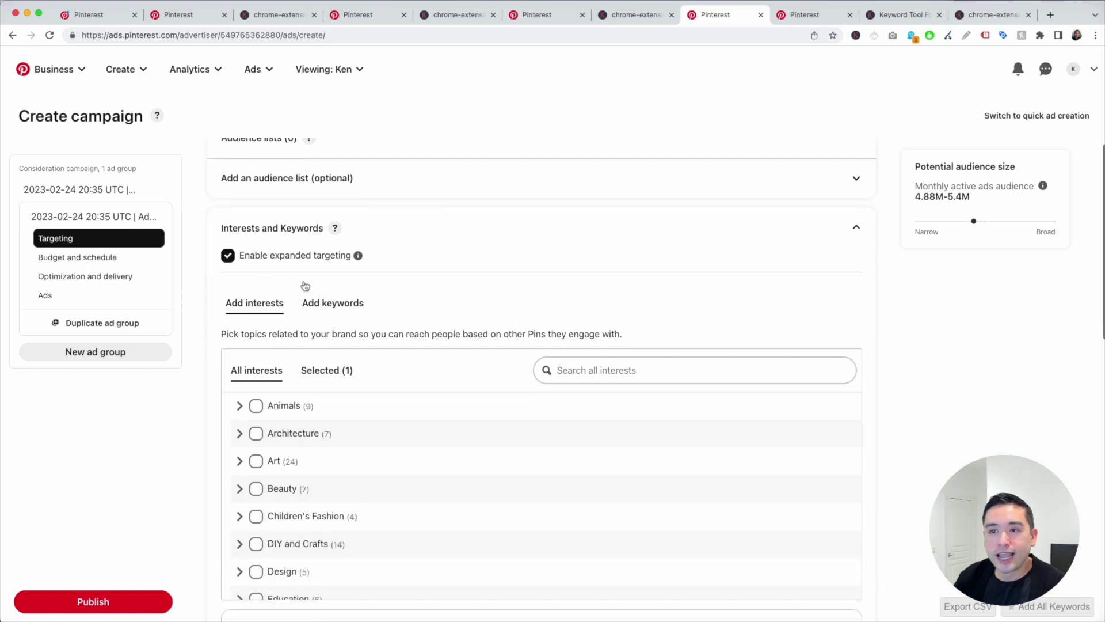
scroll(305, 286, "down", 1)
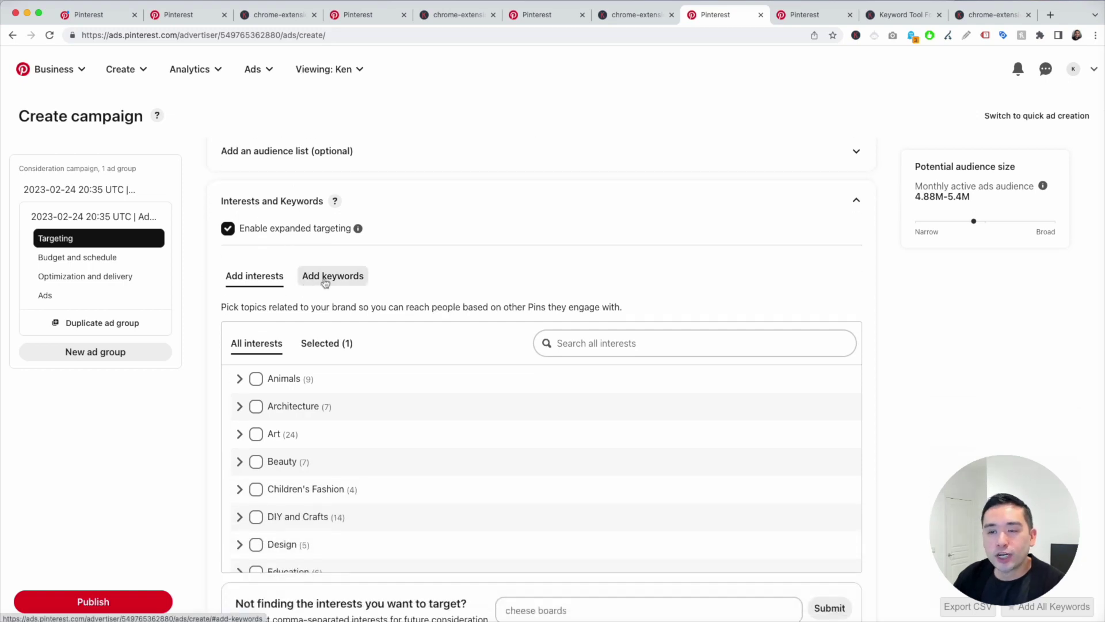
left_click(325, 282)
scroll(636, 282, "down", 2)
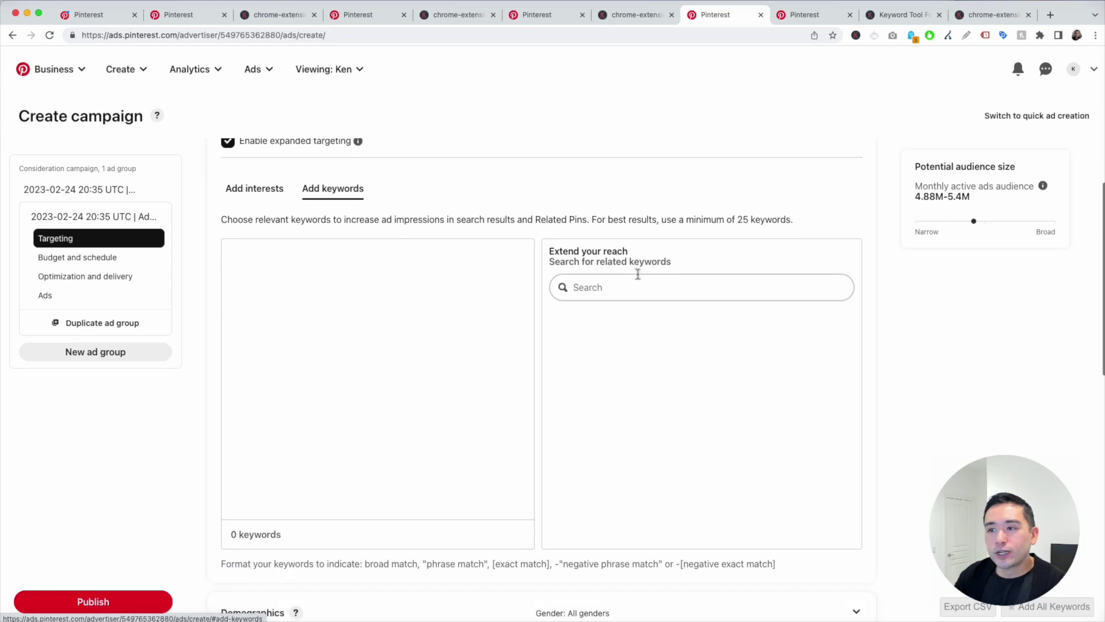
left_click(637, 278)
Search 'backyard landscaping ideas', add all 25 related keywords, and select the list for copying
type("backyard landscaping ideas")
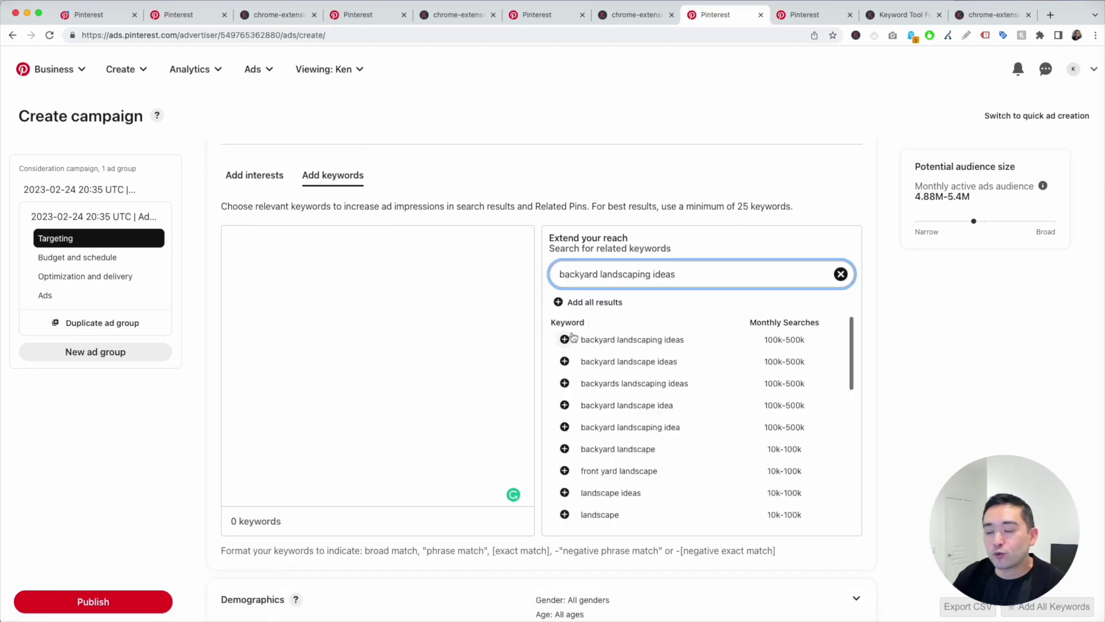
scroll(645, 368, "down", 2)
scroll(616, 420, "up", 2)
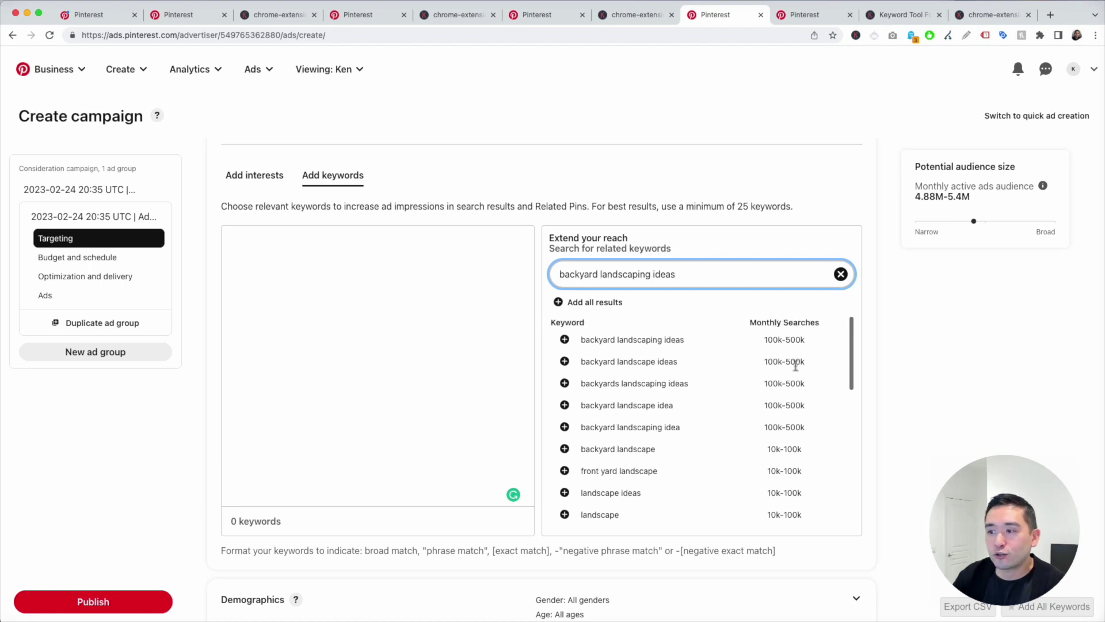
left_click(558, 302)
left_click_drag(337, 474, 231, 239)
key("super+c")
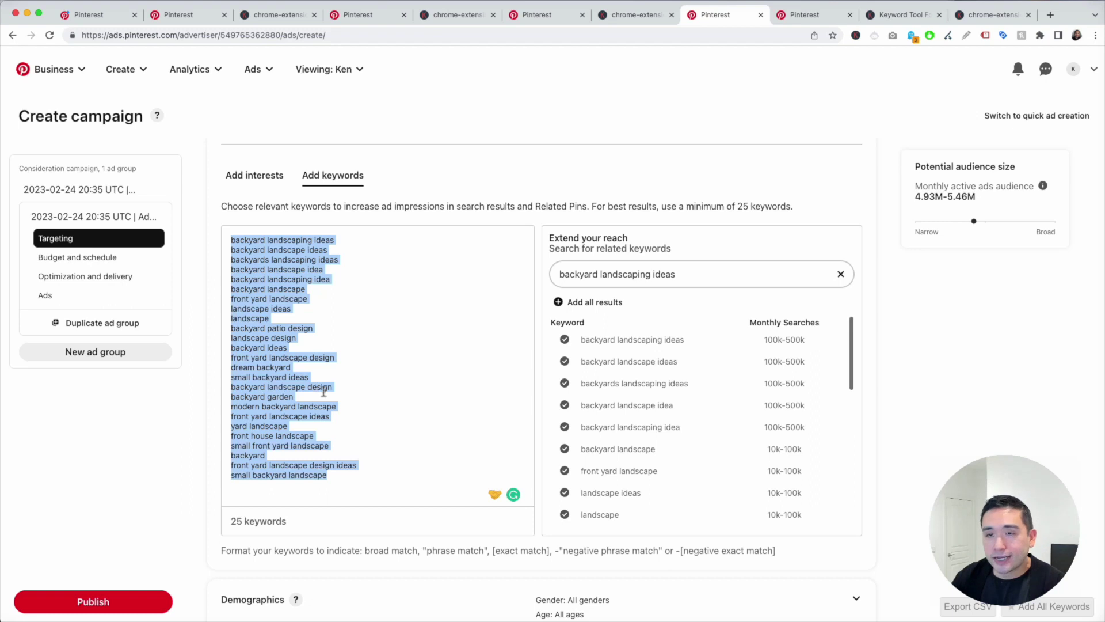
left_click(856, 35)
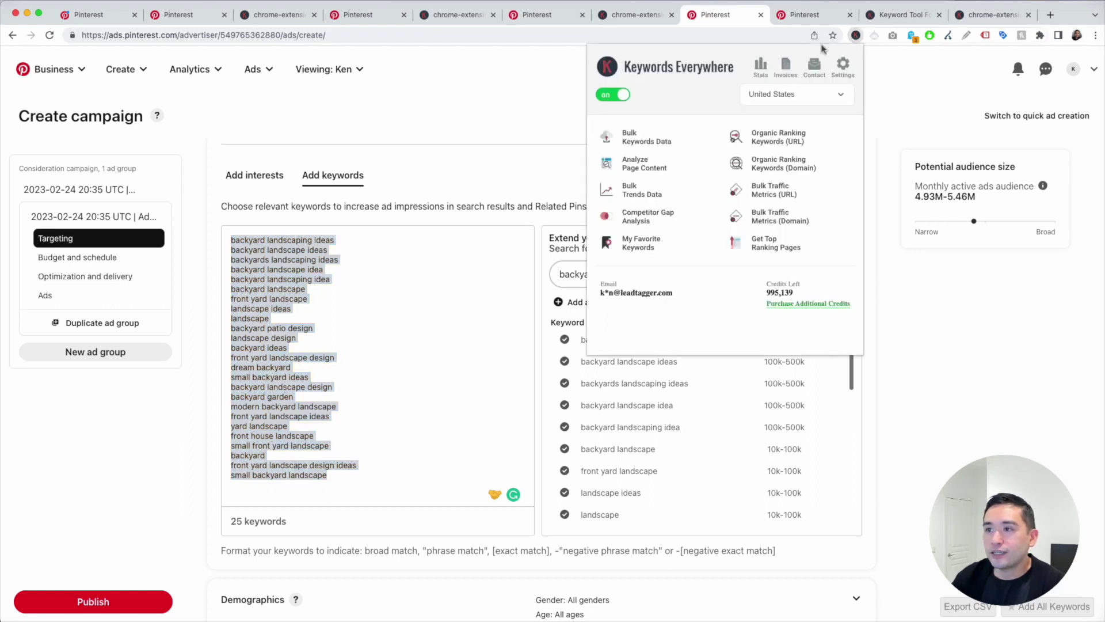
Paste the 25 copied keywords into Bulk Keywords Data and fetch their metrics
left_click(633, 141)
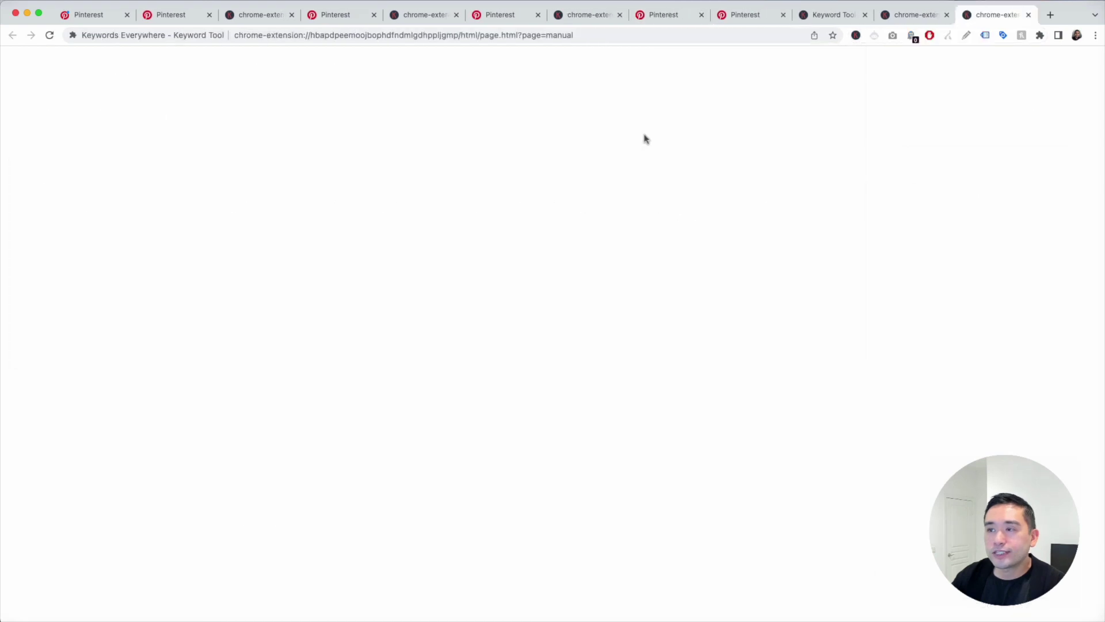
left_click(254, 266)
key("super+v")
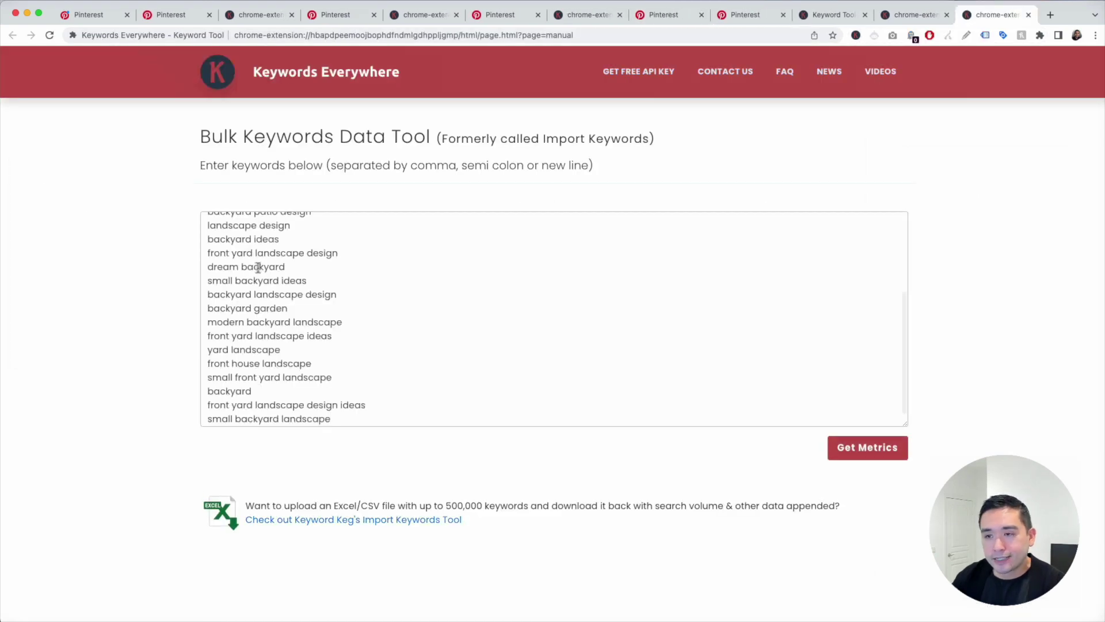
left_click(863, 448)
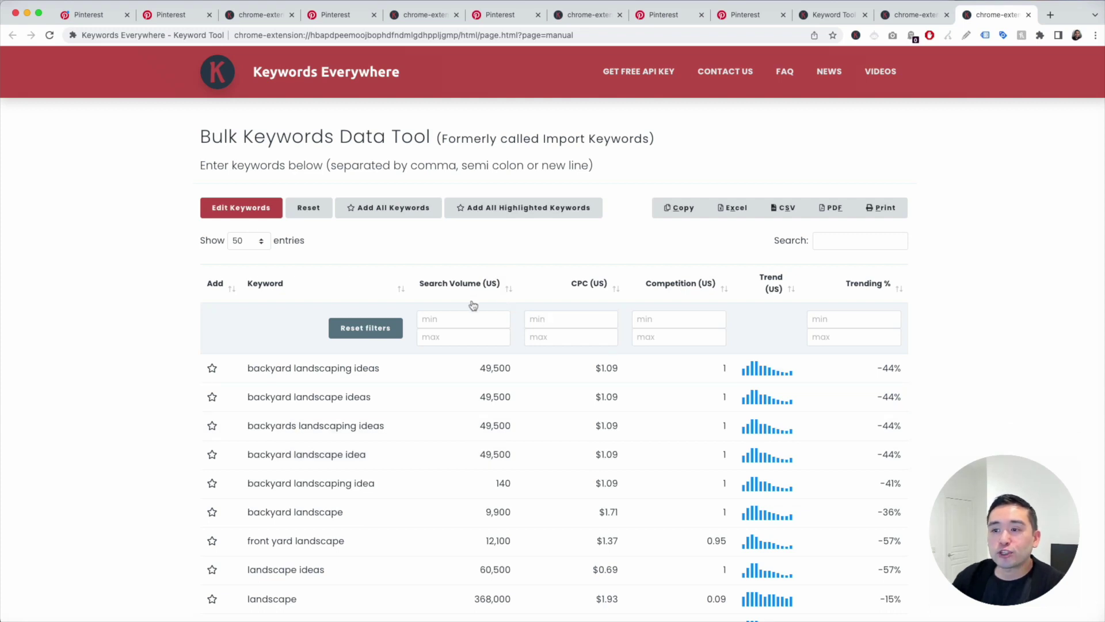
Sort the keyword metrics by search volume, highest first
scroll(488, 306, "down", 1)
scroll(488, 289, "down", 3)
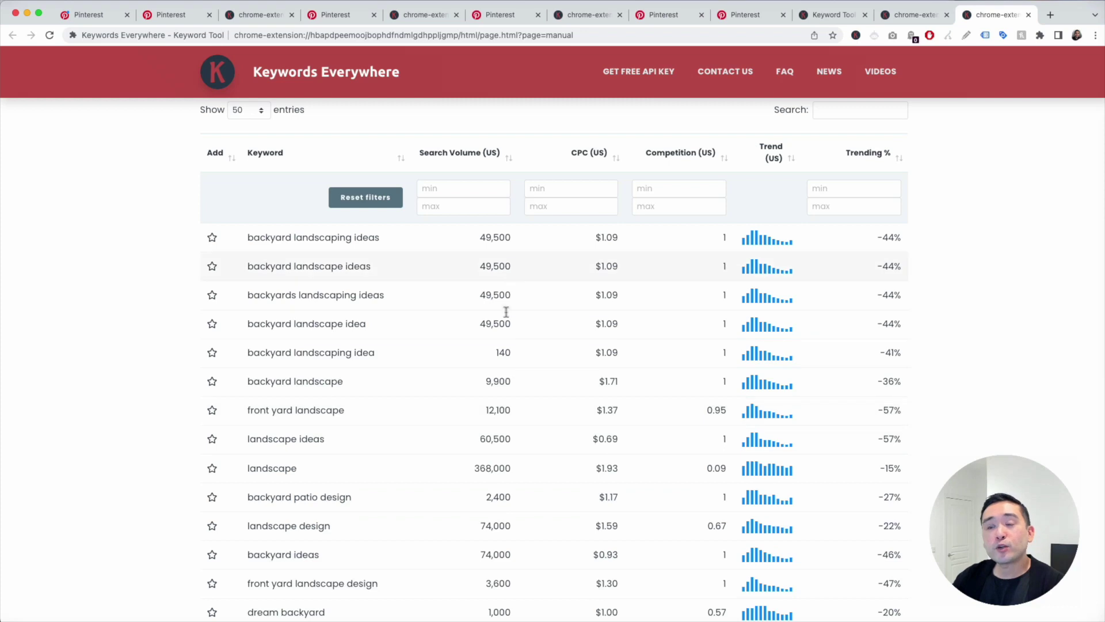
scroll(432, 261, "up", 1)
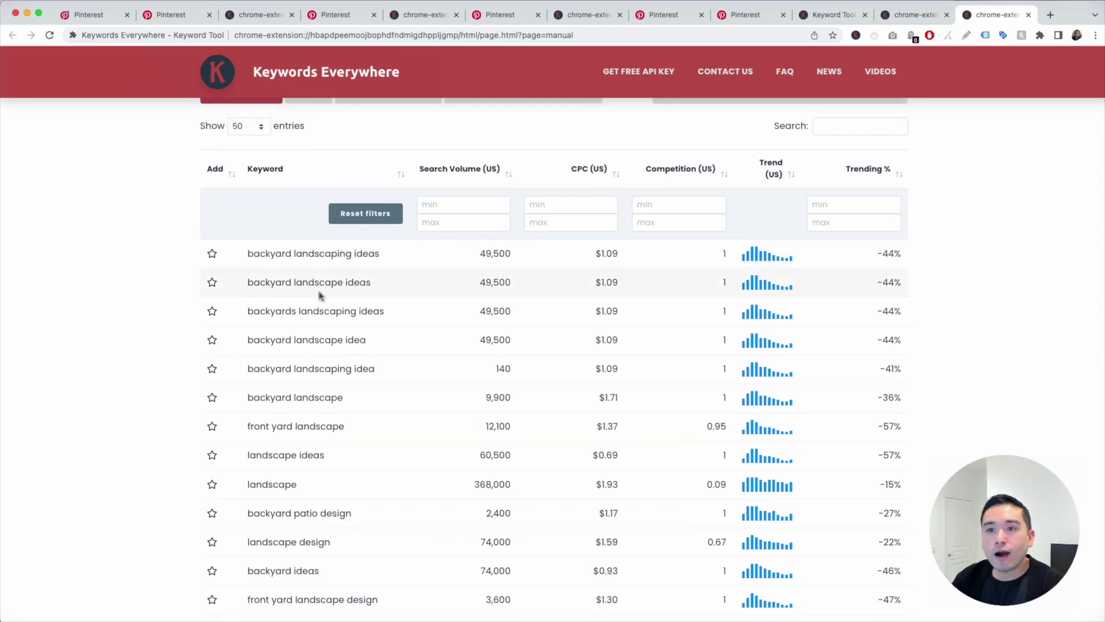
scroll(310, 417, "down", 2)
scroll(311, 425, "up", 1)
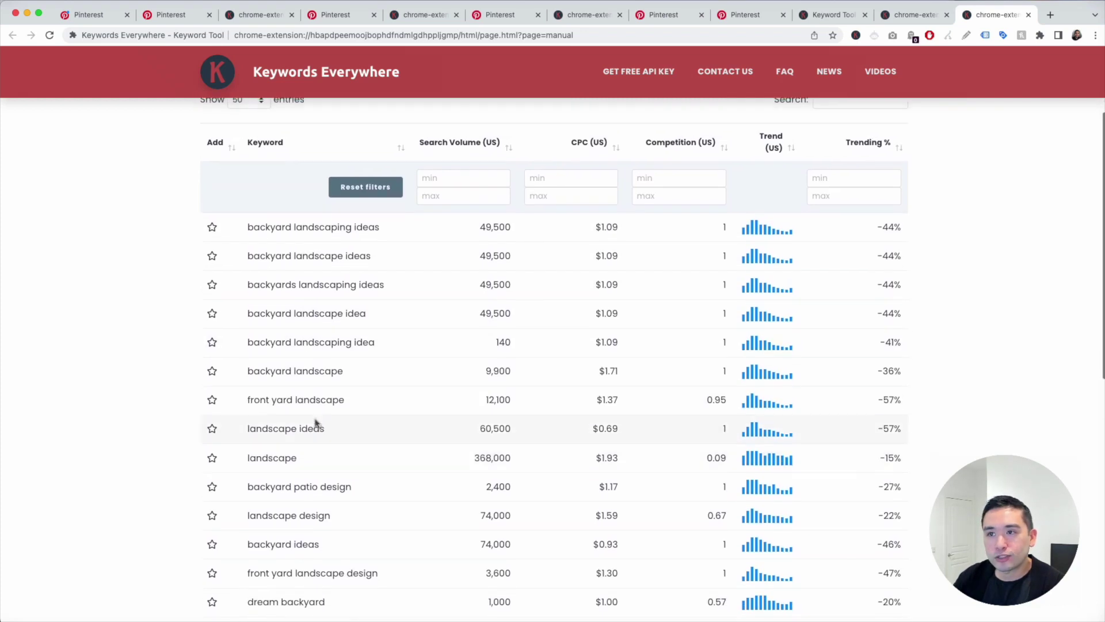
left_click(512, 150)
left_click(512, 152)
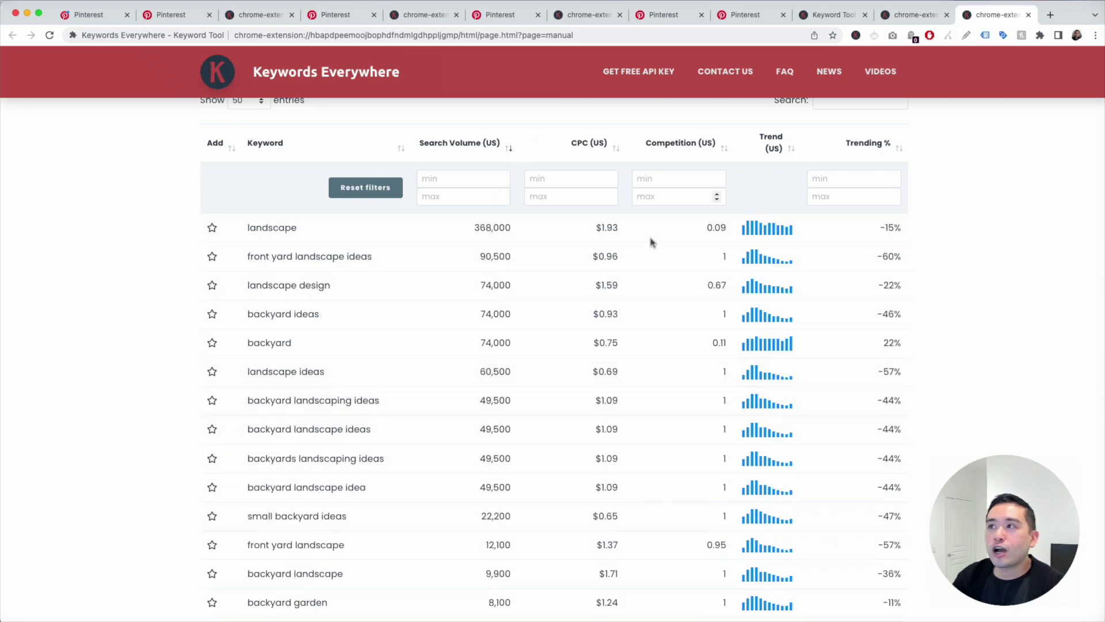
Star 'front yard landscape ideas' (90,500) and 'landscape design' (74,000)
scroll(346, 346, "up", 1)
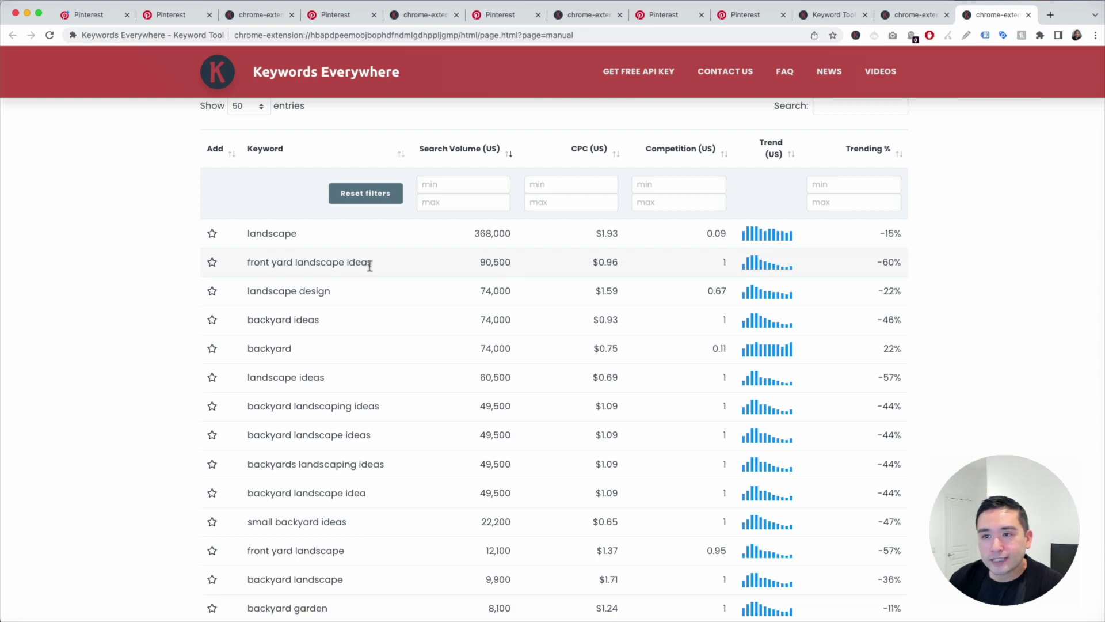
left_click_drag(372, 263, 323, 264)
left_click_drag(517, 262, 477, 262)
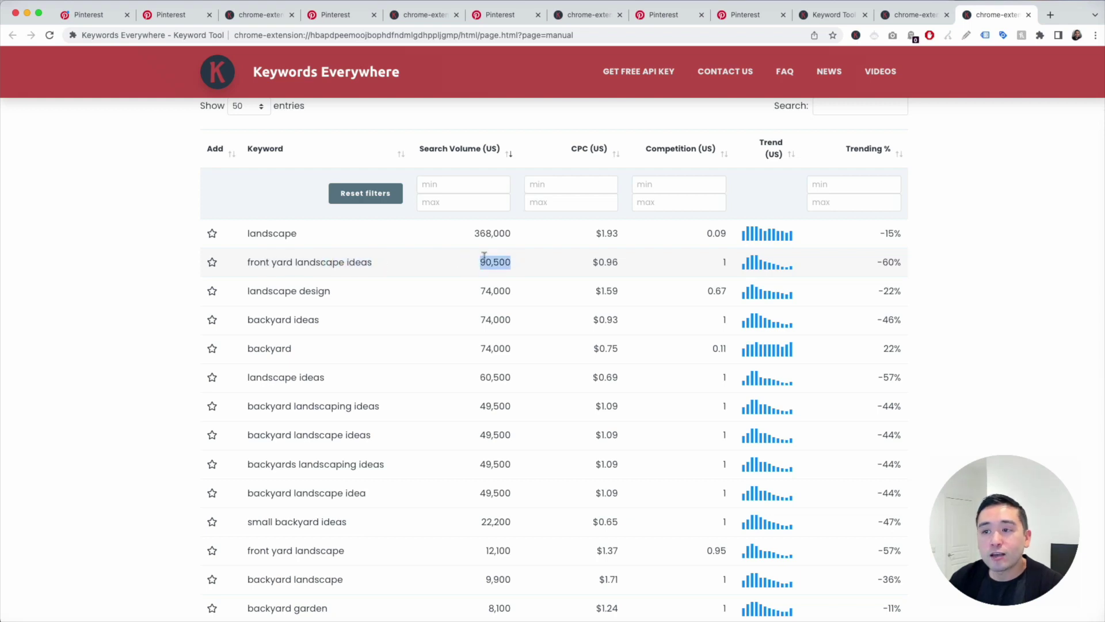
left_click(213, 265)
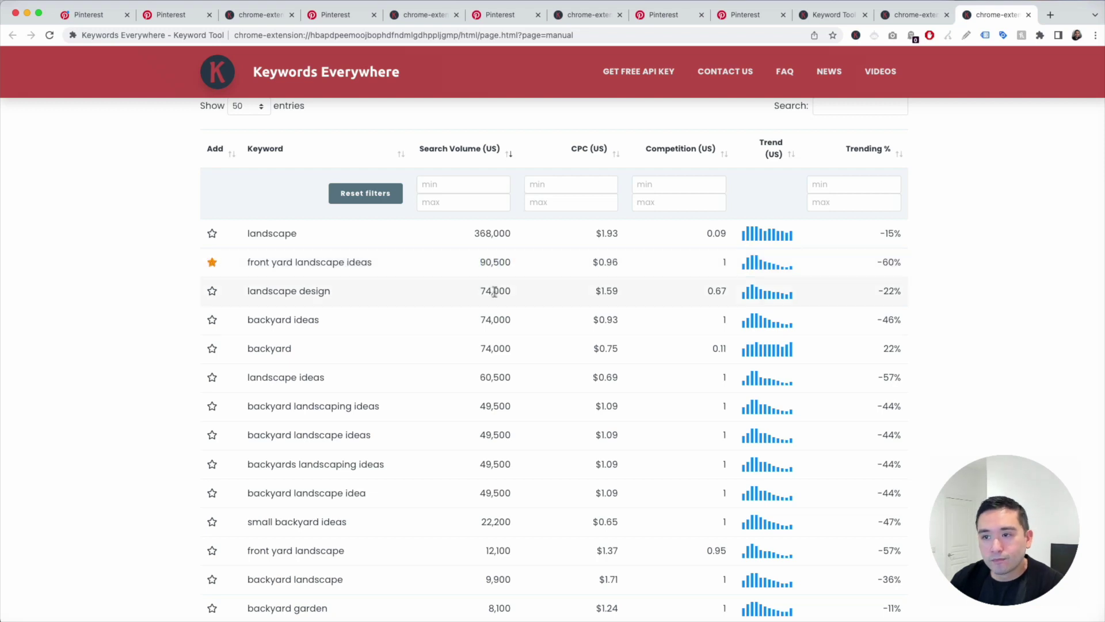
left_click(211, 292)
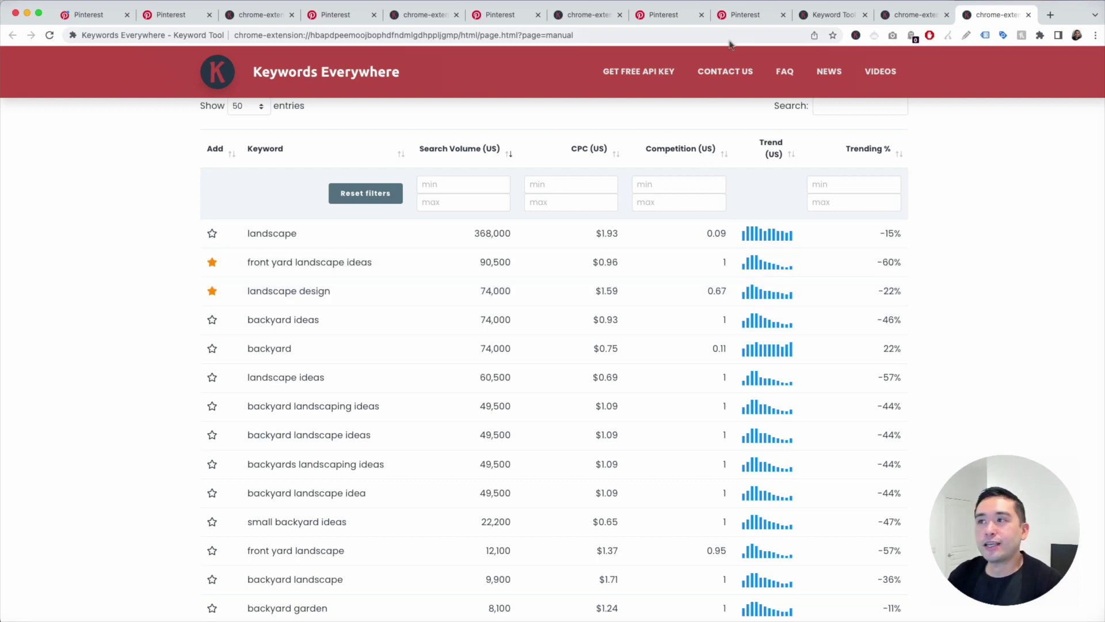
left_click(738, 16)
Search Pinterest Trends for 'backyard landscaping ideas'
left_click(219, 69)
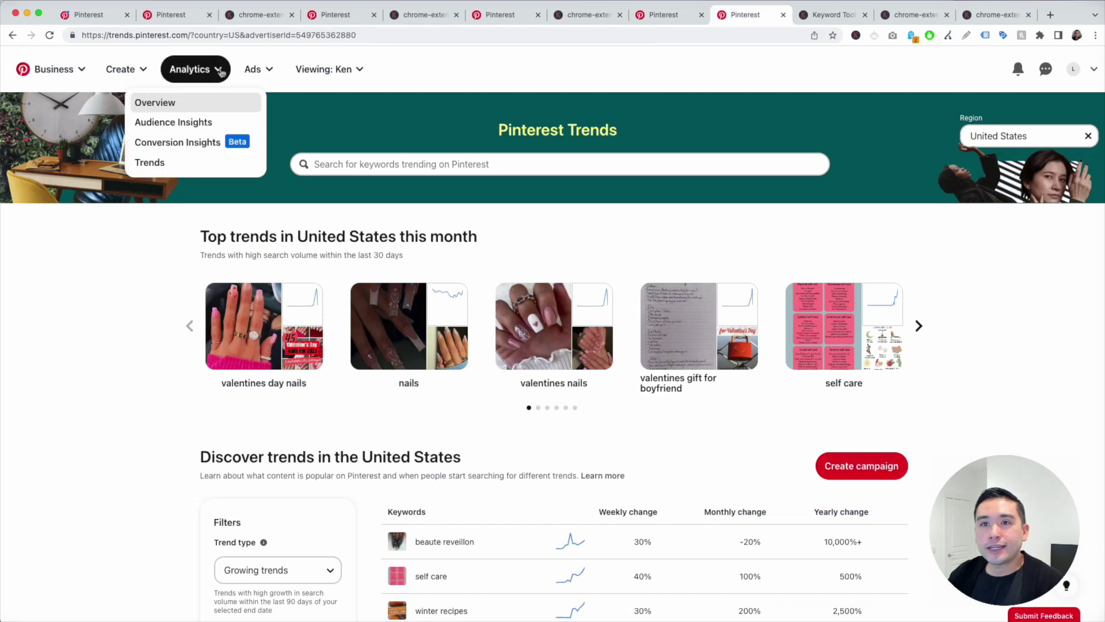
left_click(154, 242)
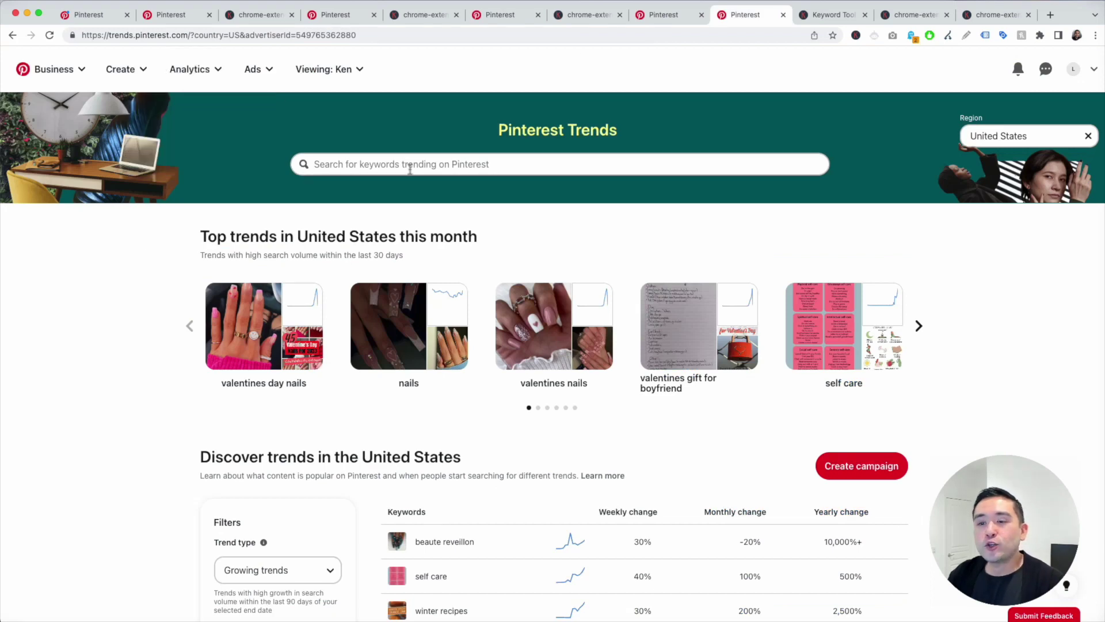
left_click(476, 167)
type("back")
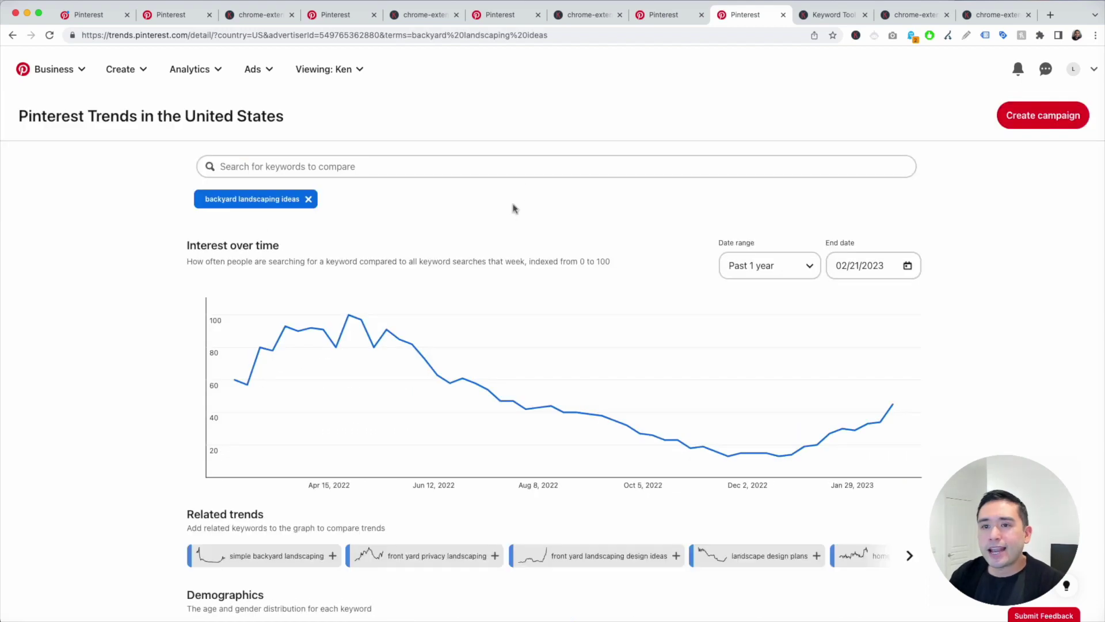
Review the past-year interest chart and reveal more related trends
scroll(513, 205, "down", 1)
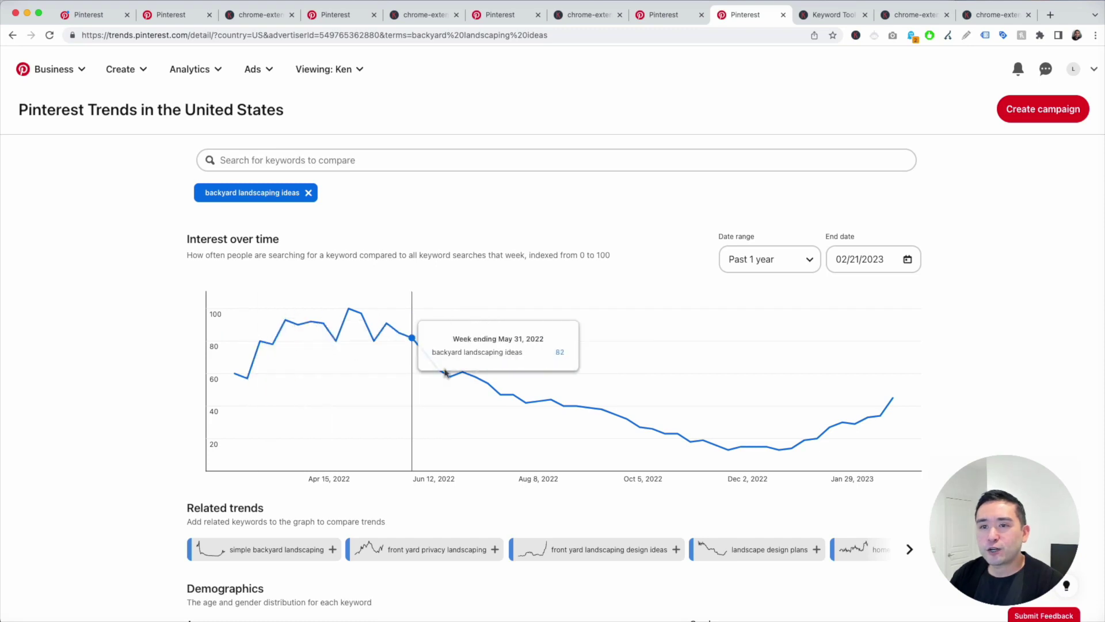
scroll(273, 353, "down", 1)
scroll(273, 352, "down", 1)
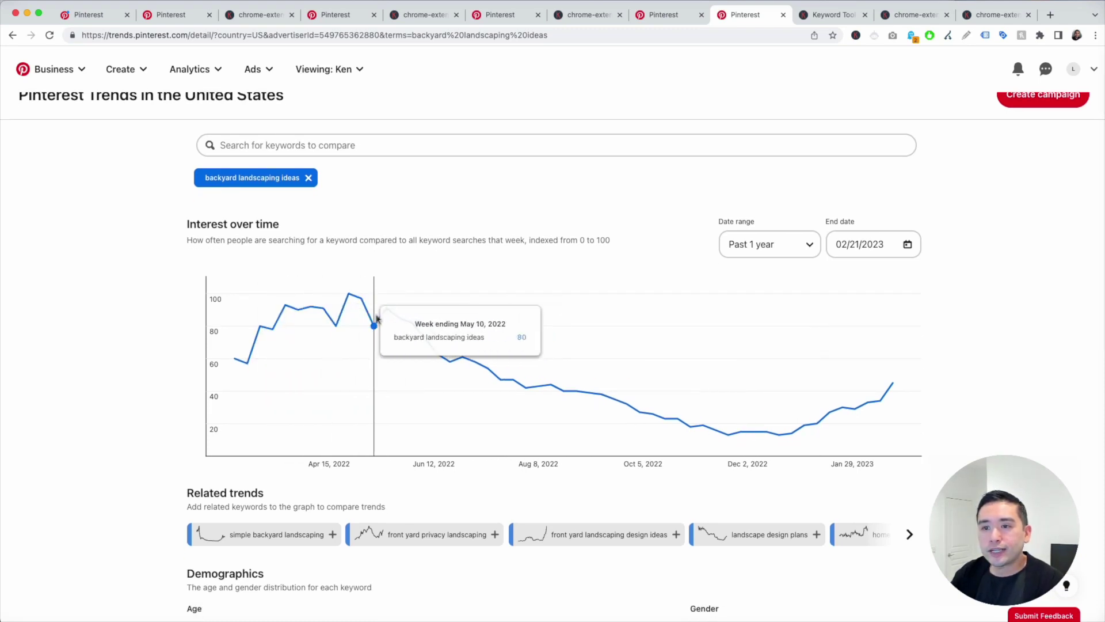
scroll(394, 308, "down", 3)
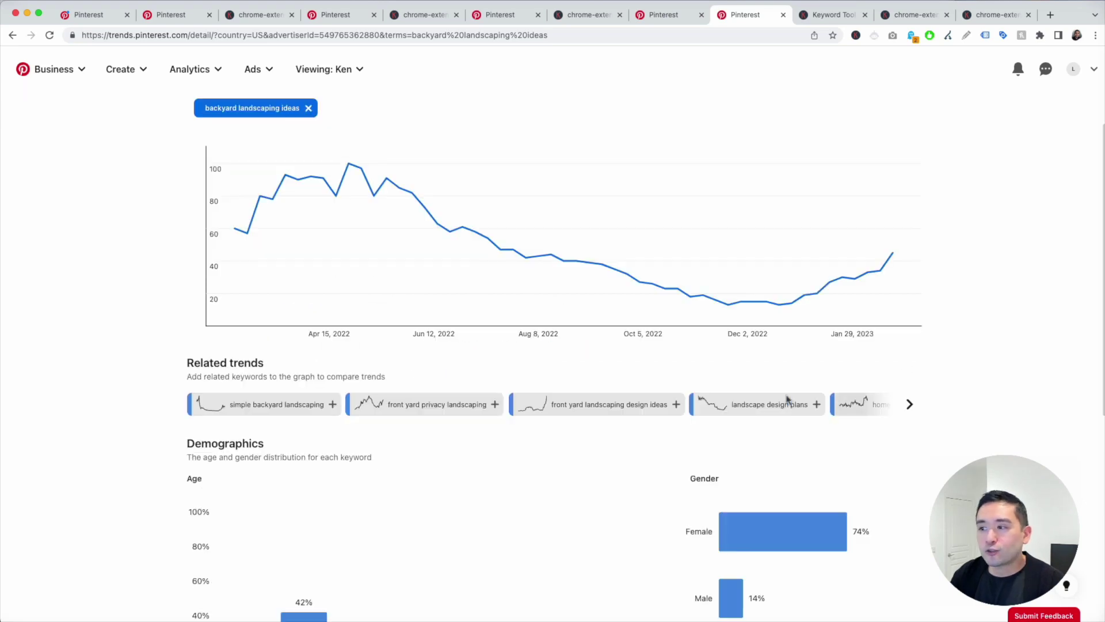
scroll(235, 373, "down", 1)
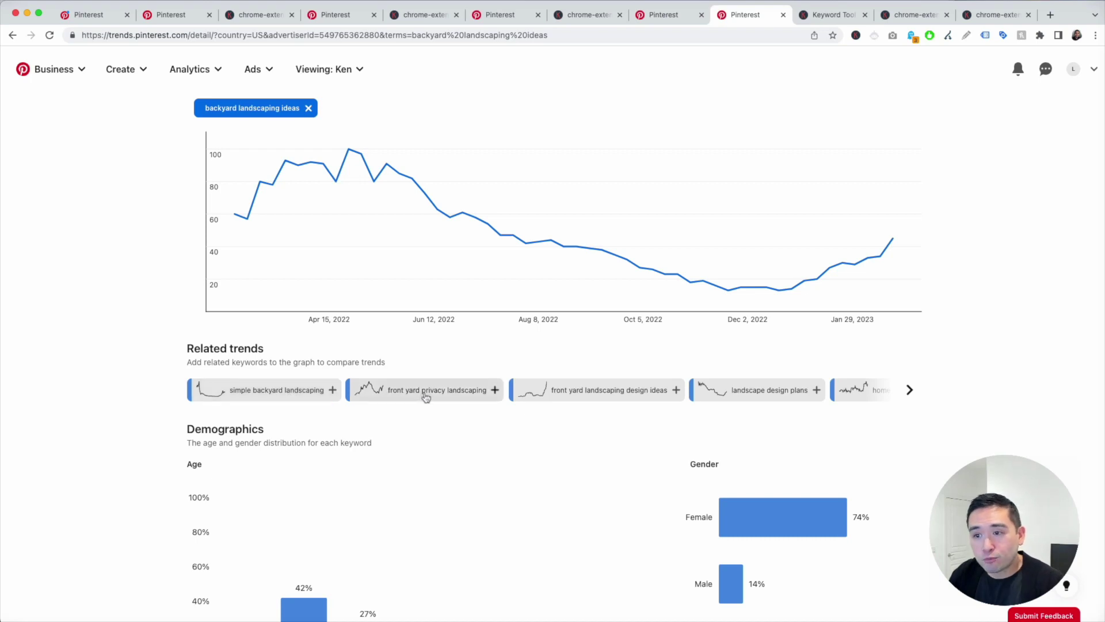
left_click(909, 390)
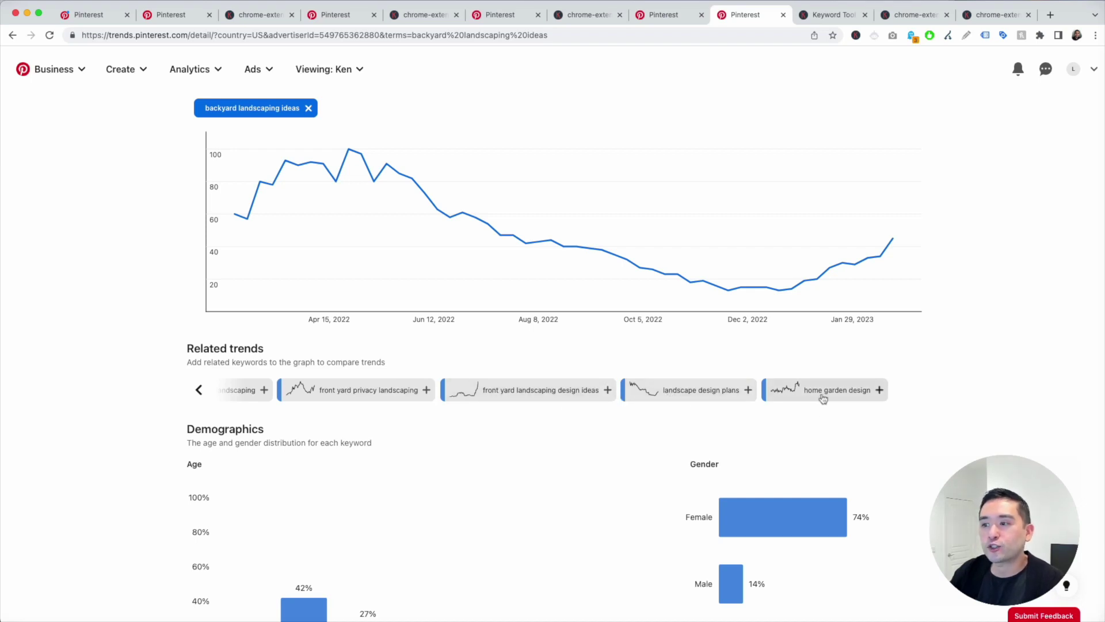
scroll(845, 390, "up", 3)
scroll(846, 389, "up", 3)
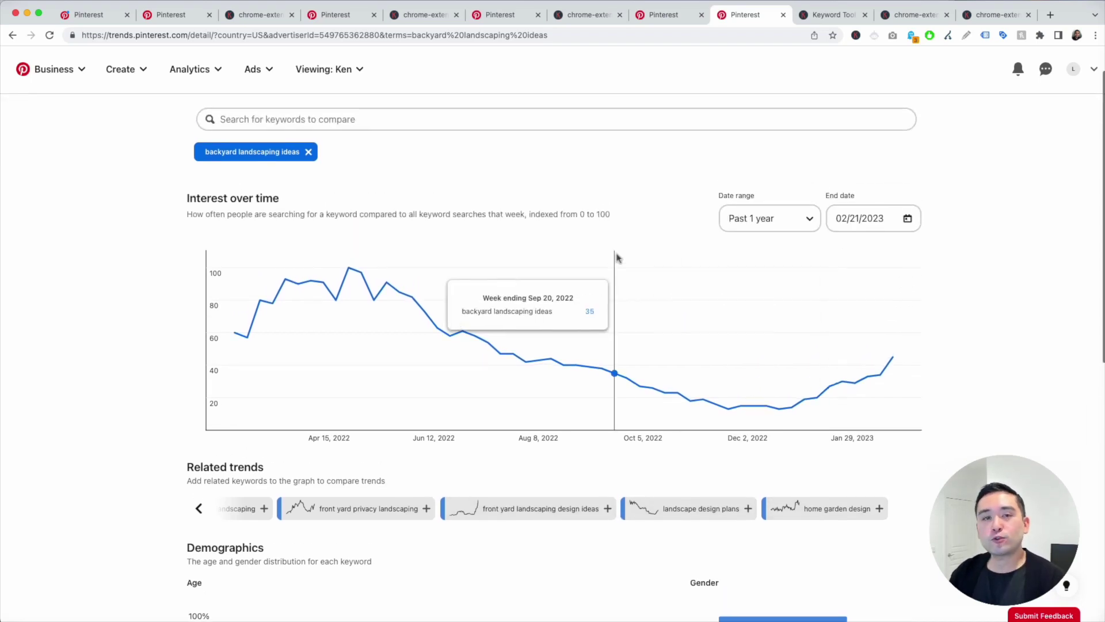